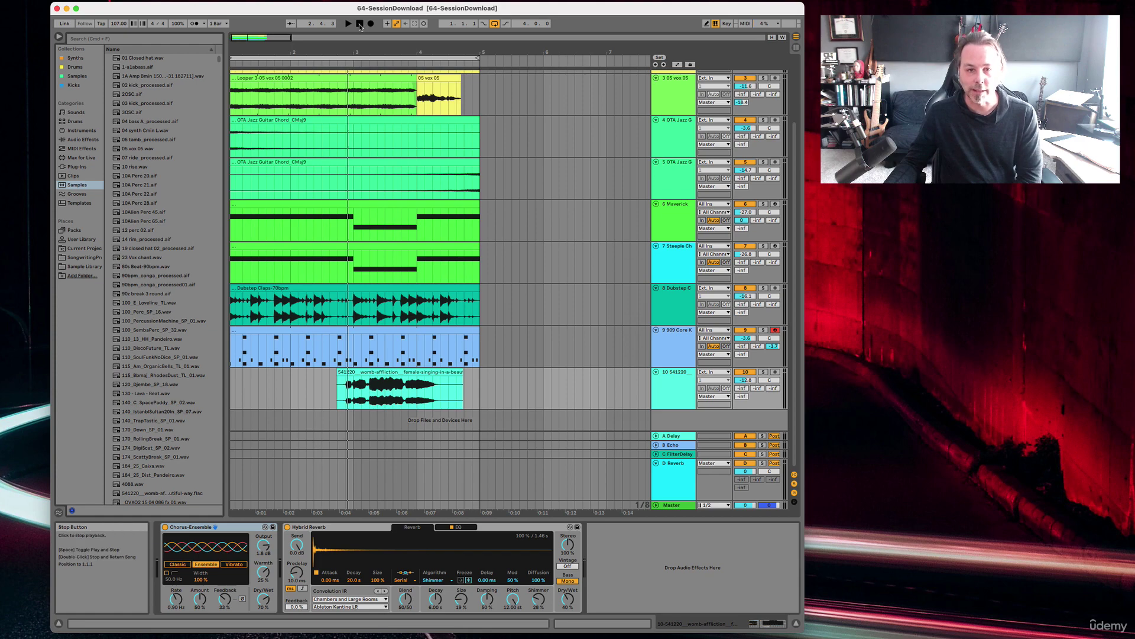
# Step: Play the four-bar loop briefly and examine the clips on each track to see whether they fill the full length
pyautogui.click(348, 24)
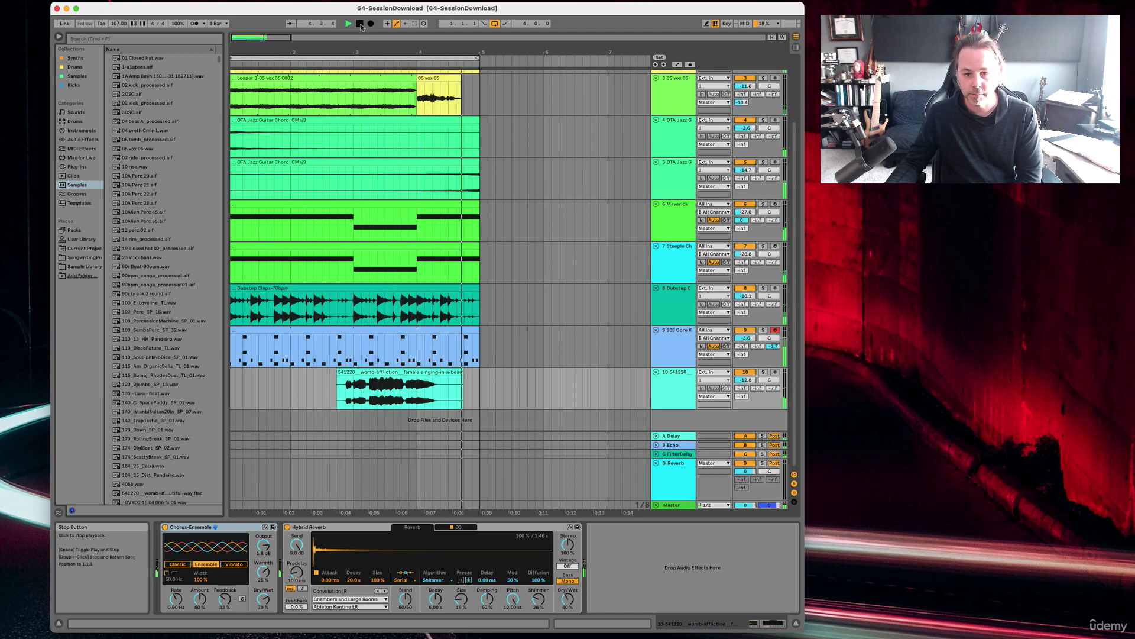
pyautogui.click(360, 24)
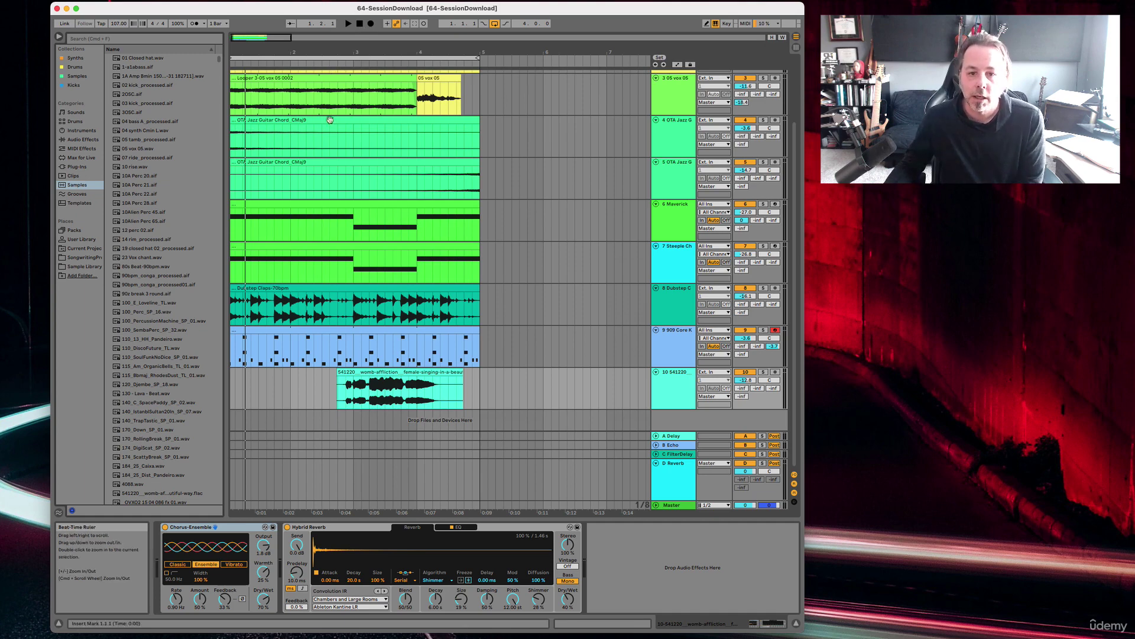
pyautogui.scroll(3, 330, 122)
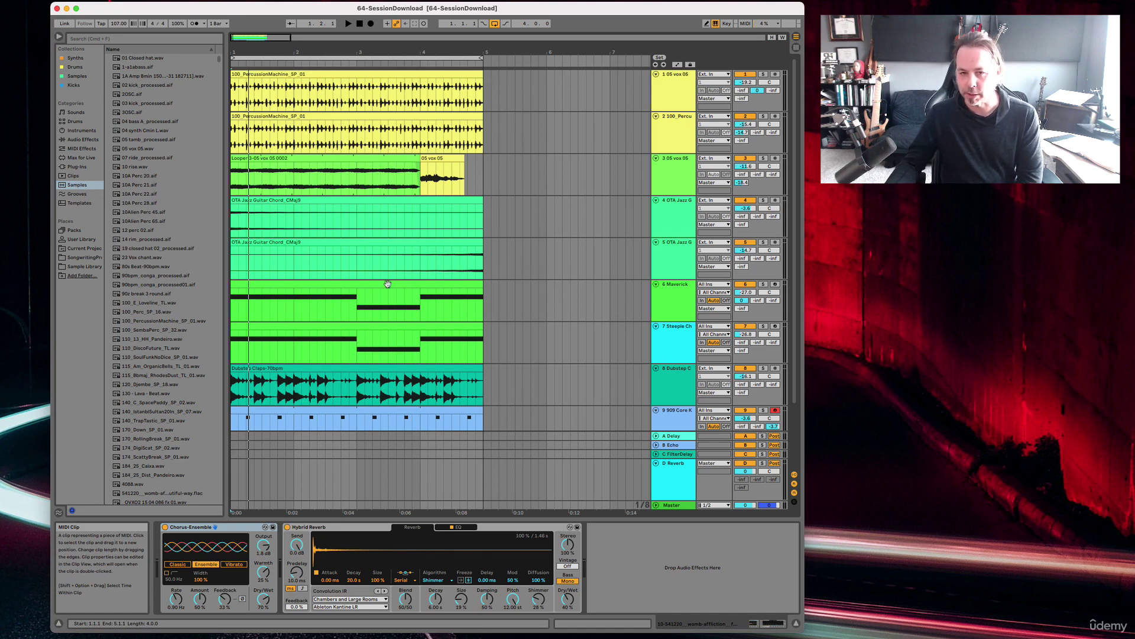
pyautogui.scroll(-1, 371, 294)
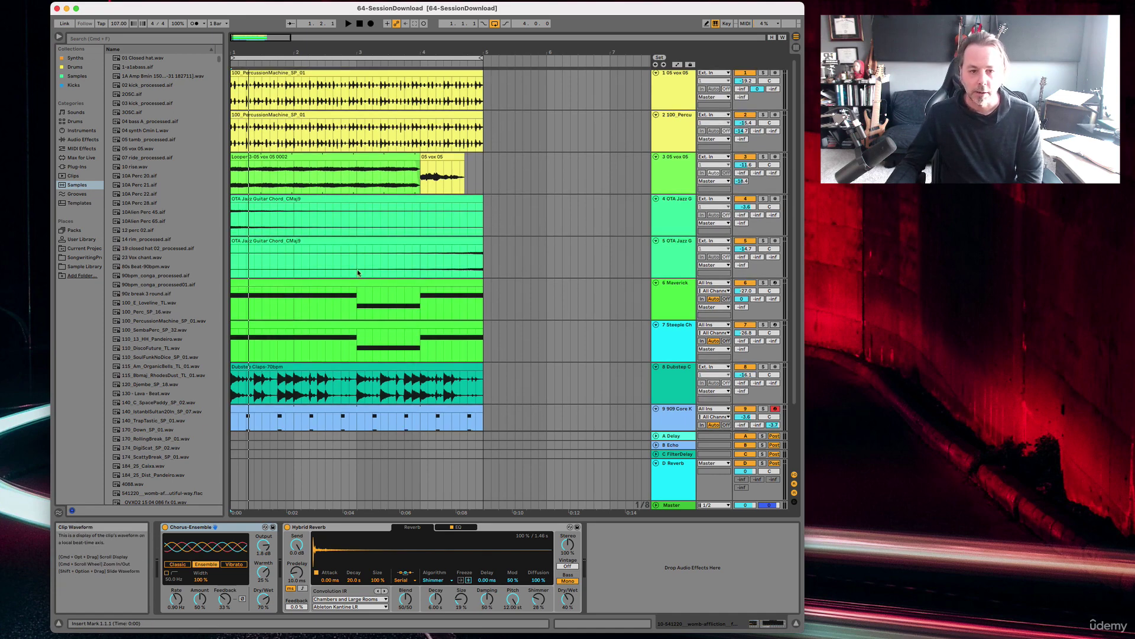
pyautogui.click(371, 106)
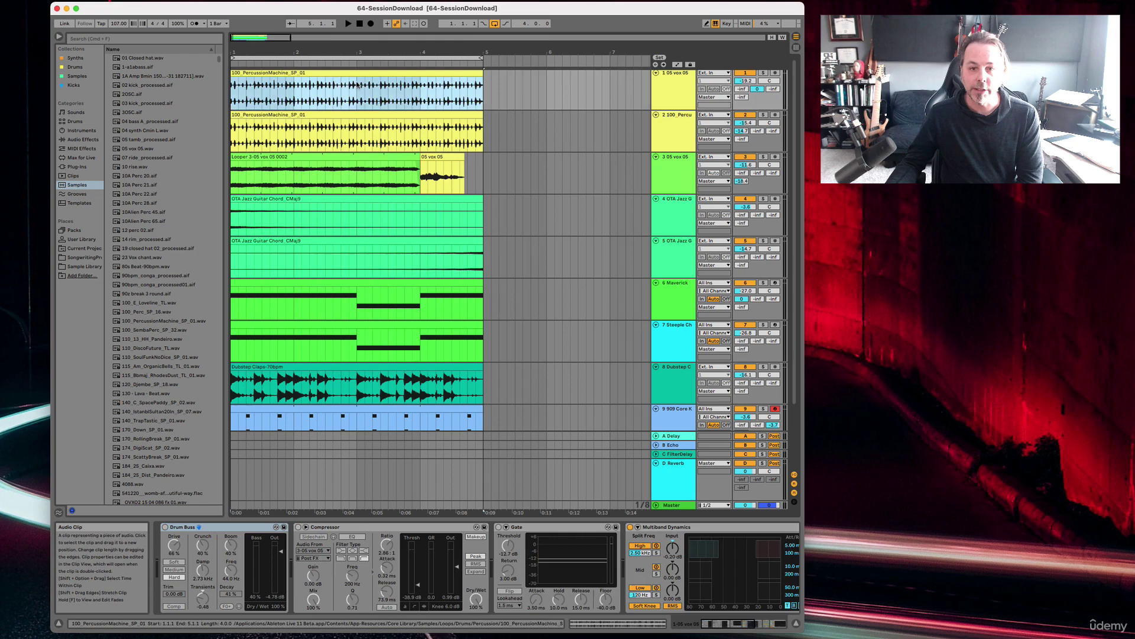
pyautogui.click(355, 117)
pyautogui.click(363, 175)
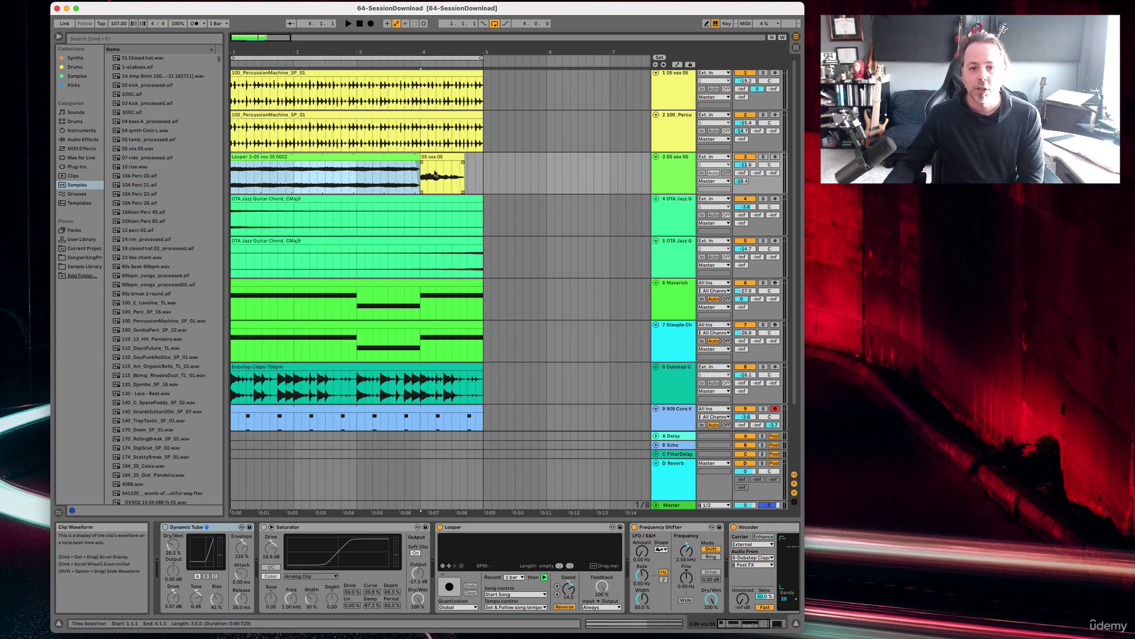
pyautogui.scroll(1, 306, 174)
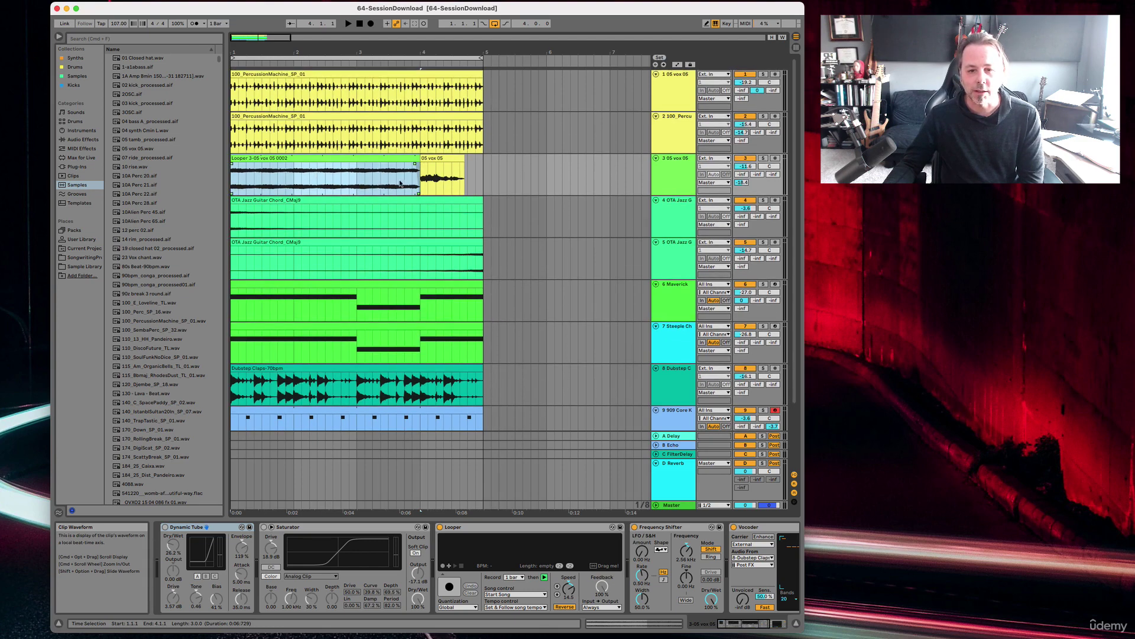
pyautogui.scroll(-3, 391, 237)
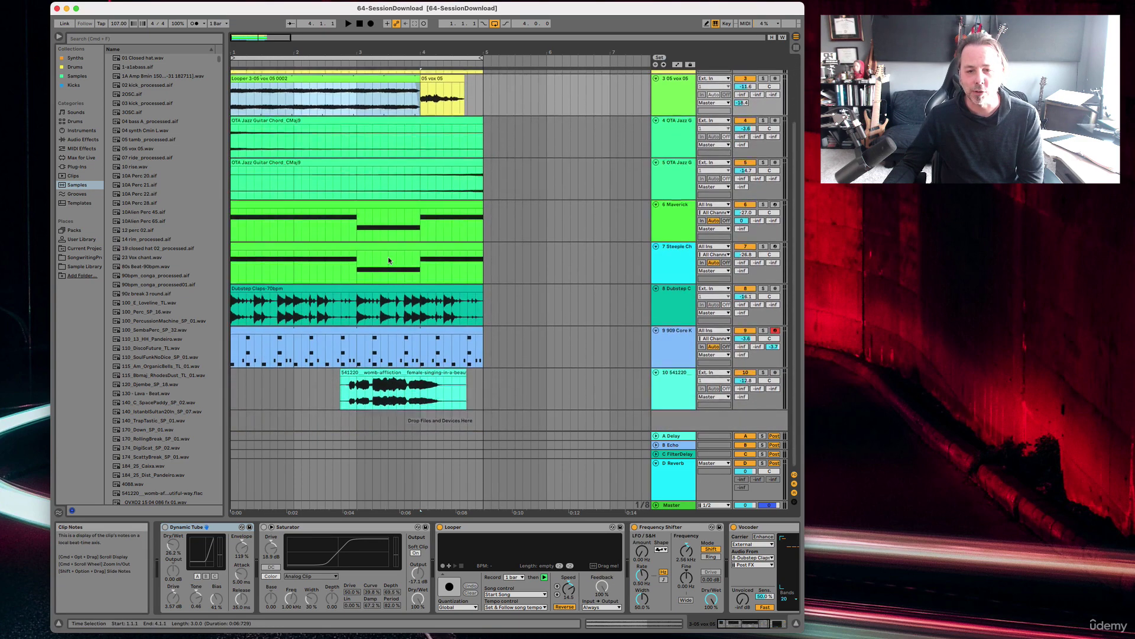
# Step: Consolidate the Looper and 05 vox clips on track 3 into one clip spanning bars 1 to 5
pyautogui.scroll(3, 388, 257)
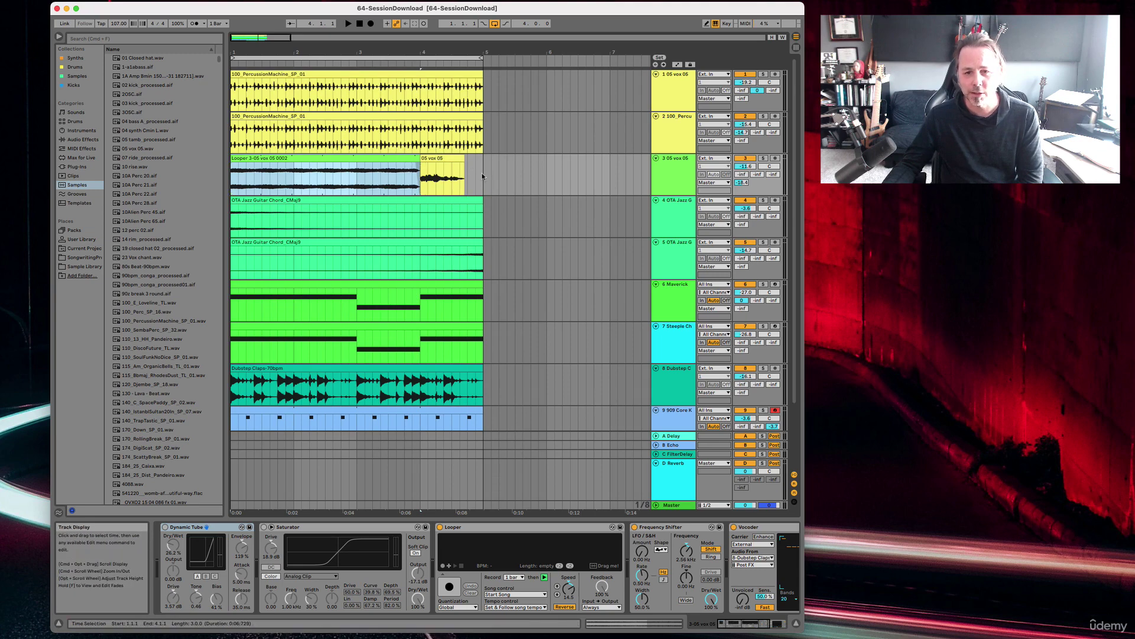
pyautogui.moveTo(483, 176); pyautogui.dragTo(238, 172)
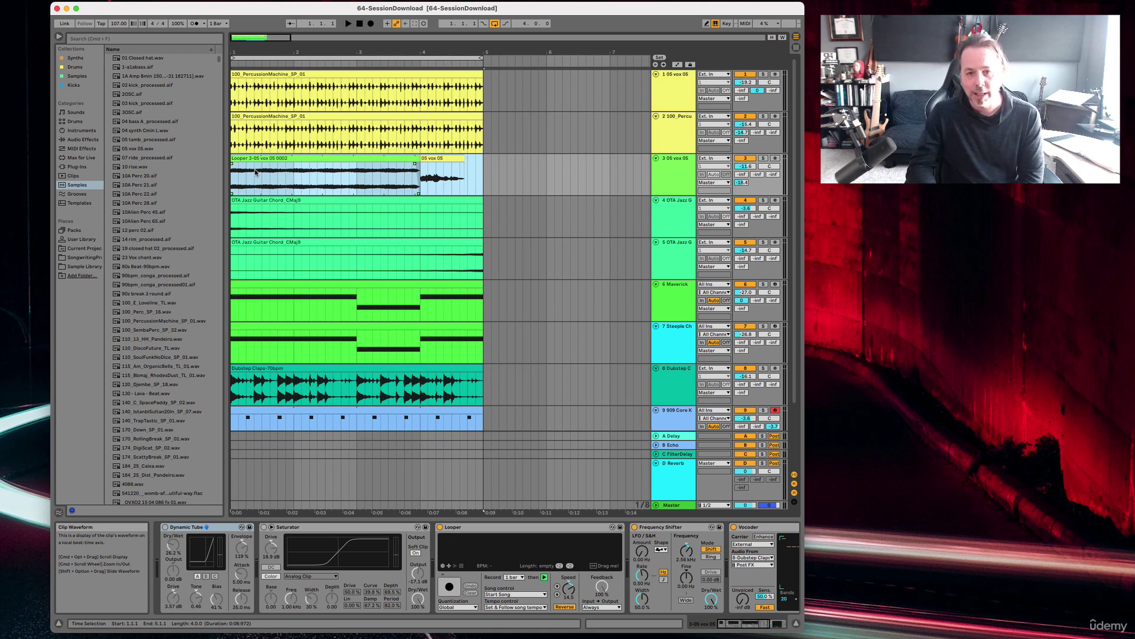
pyautogui.press('super+j')
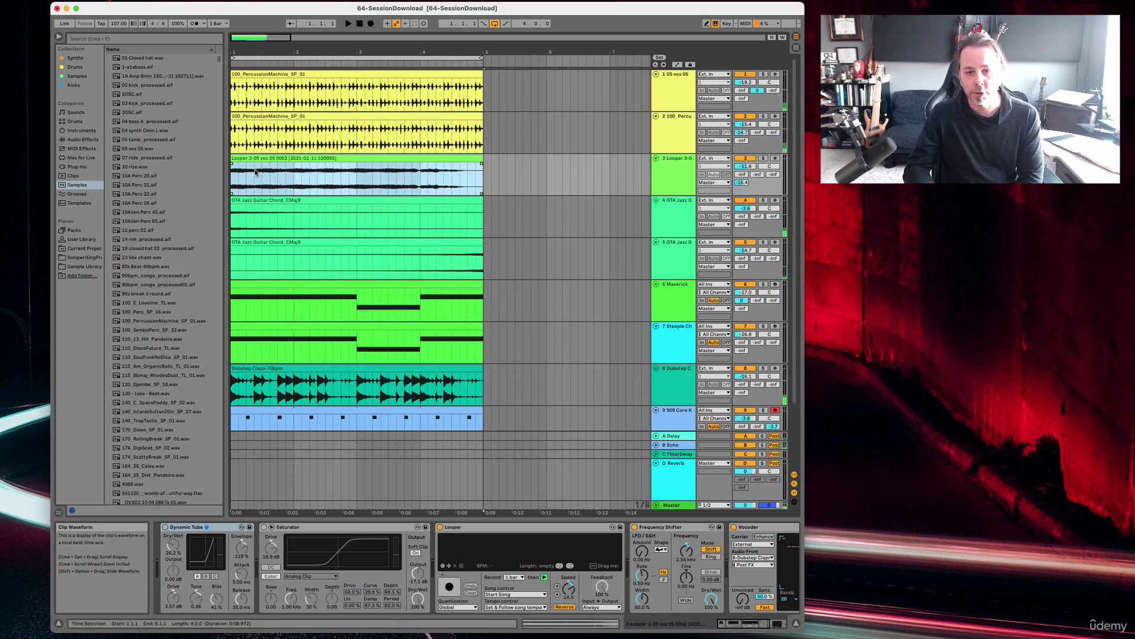
# Step: Consolidate the female-singing clip on track 10 with its surrounding silence into one clip spanning bars 1 to 5
pyautogui.scroll(-4, 359, 194)
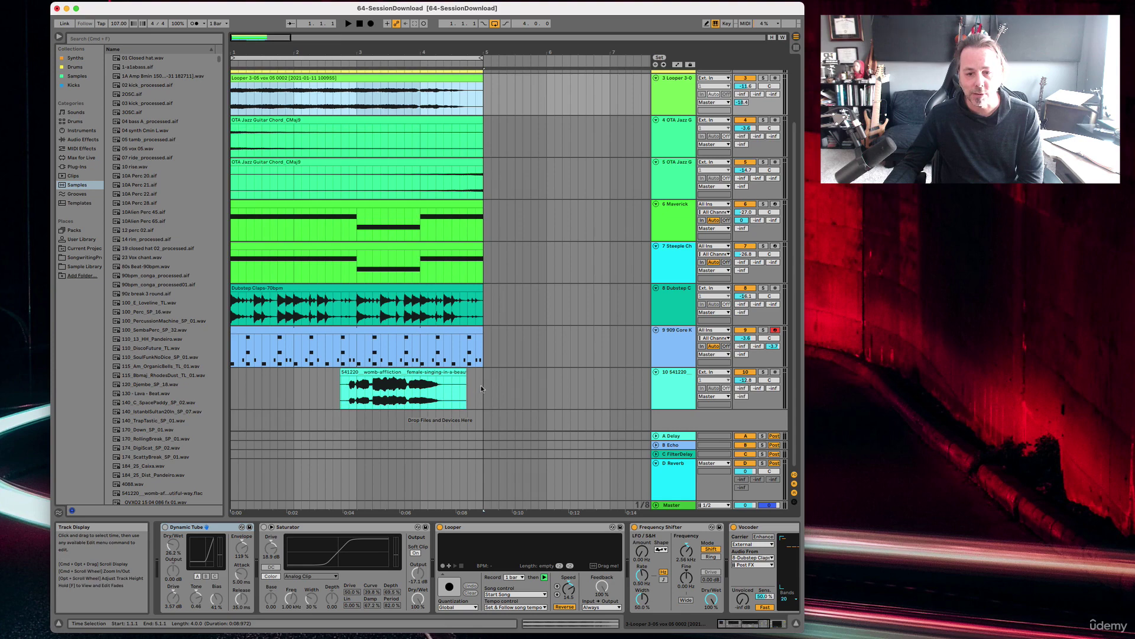
pyautogui.click(359, 379)
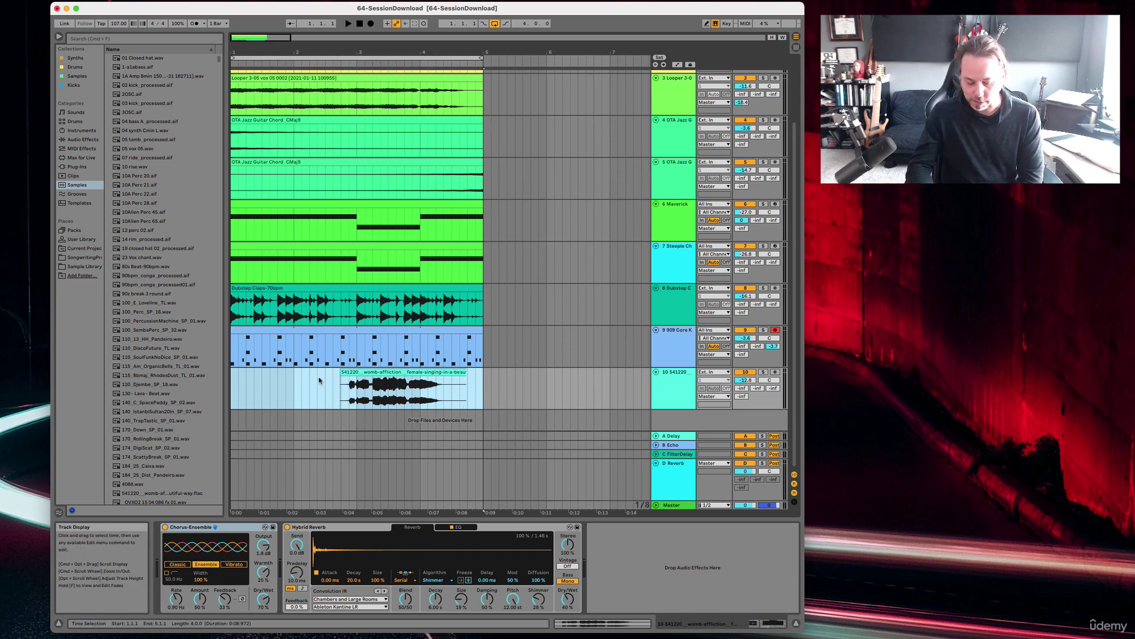
pyautogui.press('super+j')
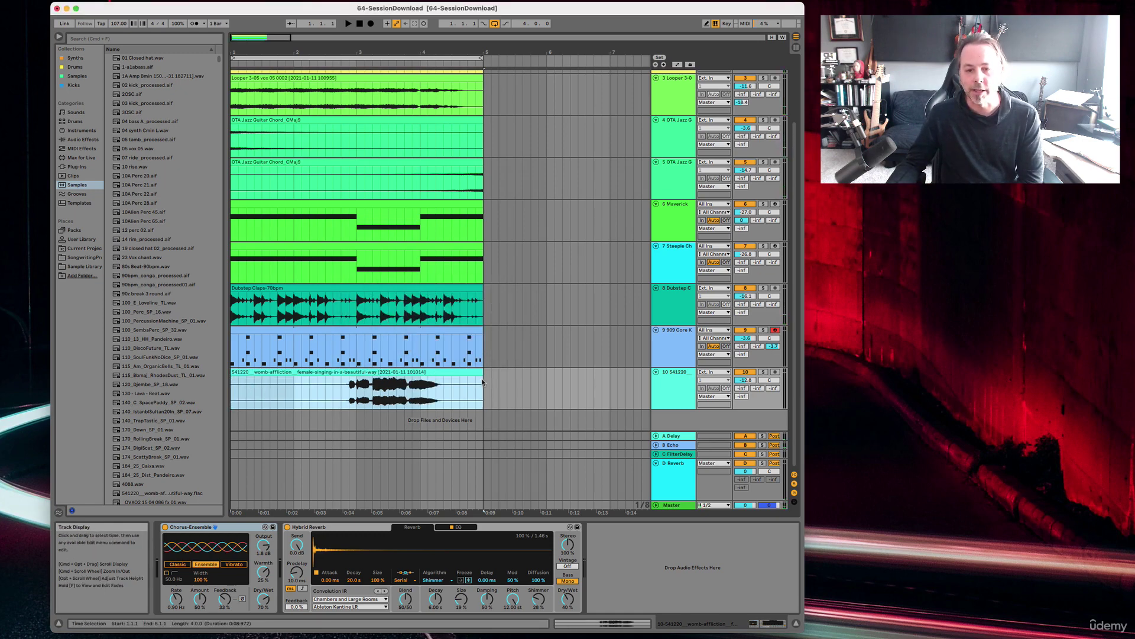
# Step: Solo track 10 with the consolidated female-singing clip
pyautogui.scroll(2, 427, 379)
pyautogui.scroll(-2, 427, 379)
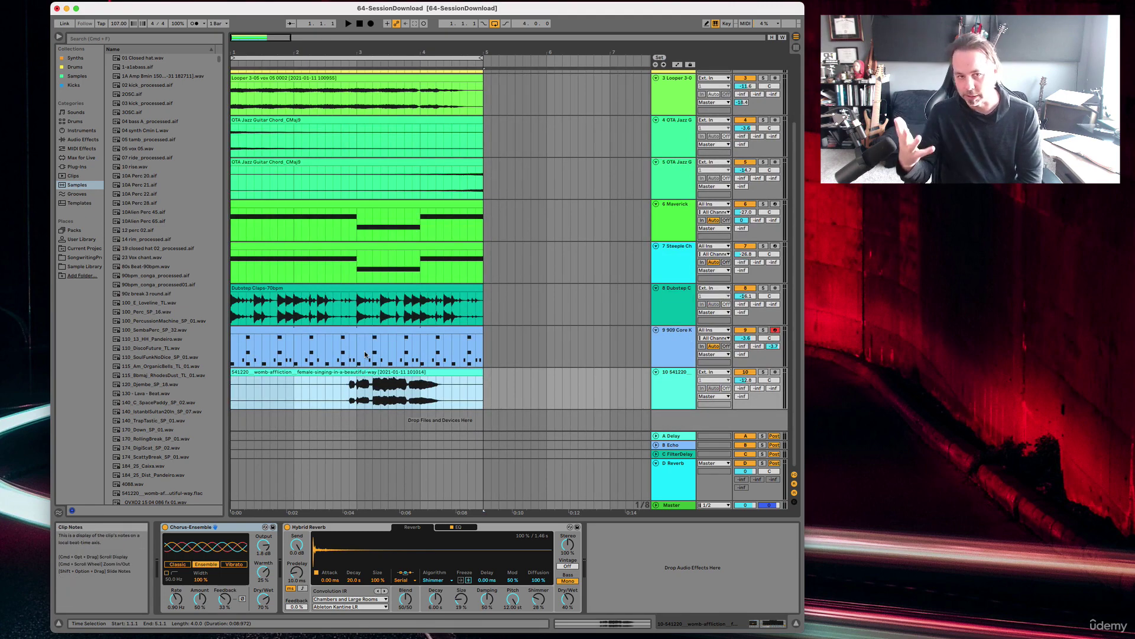
pyautogui.scroll(3, 354, 340)
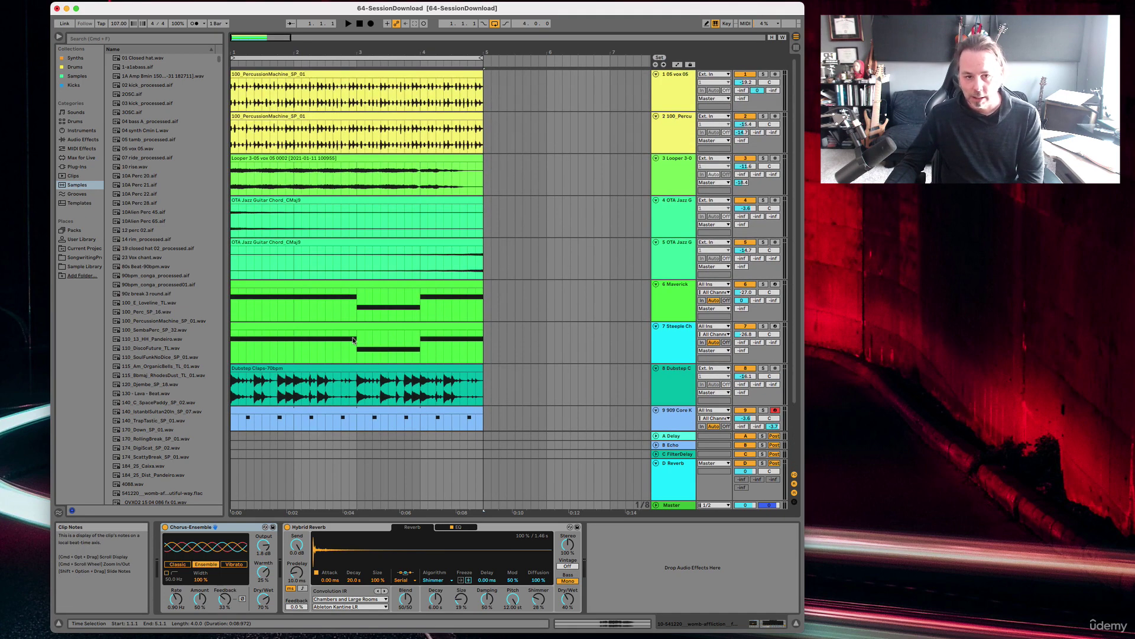
pyautogui.scroll(-3, 354, 340)
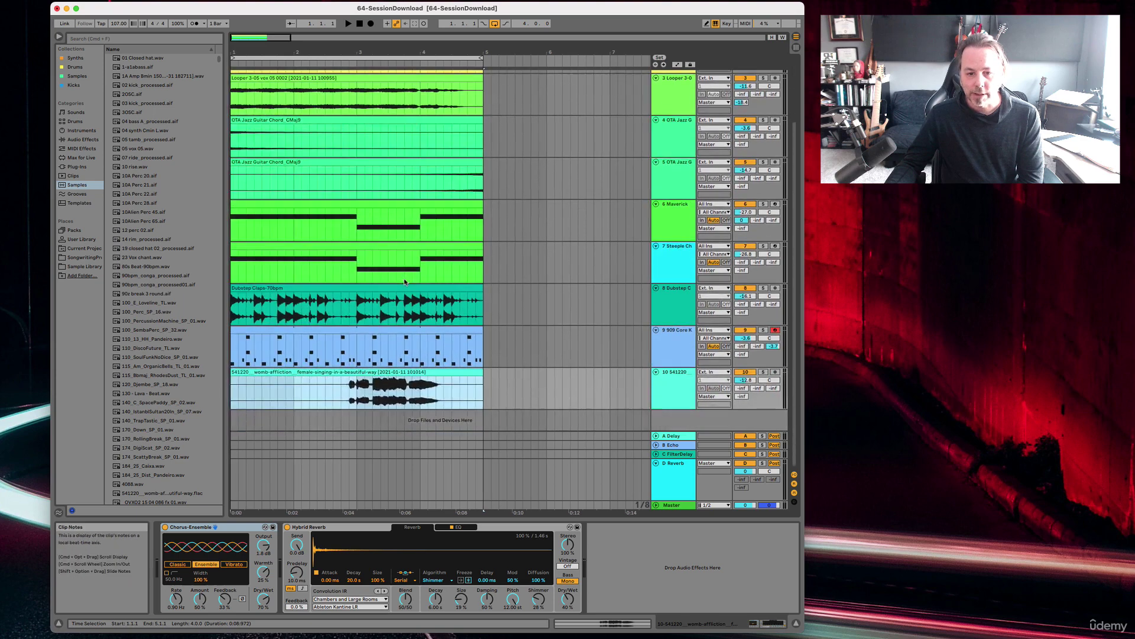
pyautogui.click(384, 373)
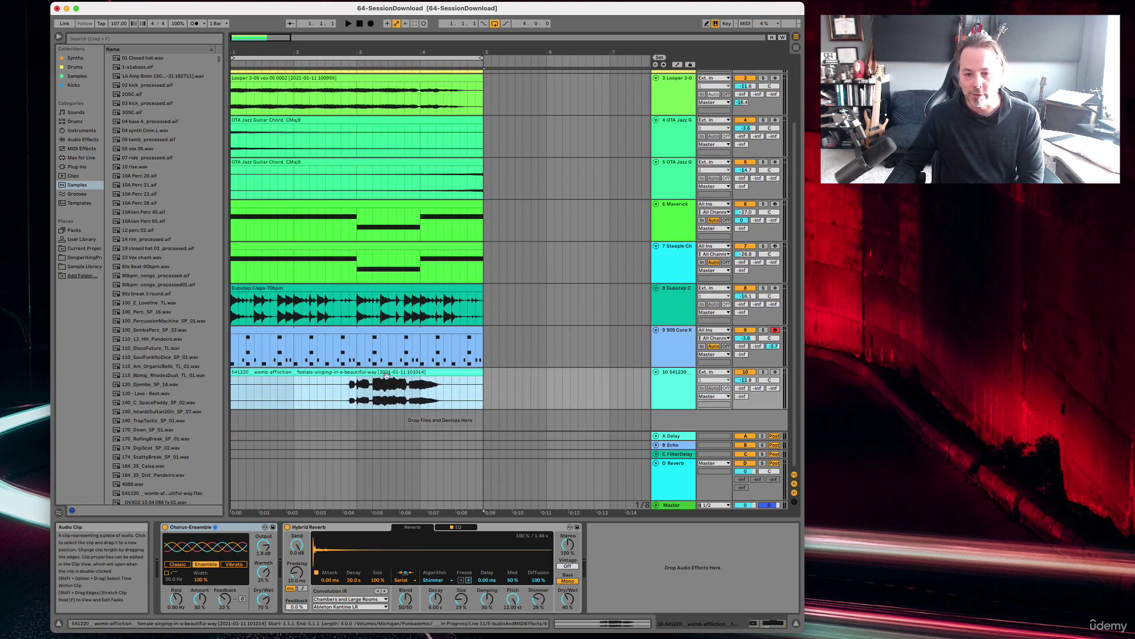
pyautogui.click(763, 372)
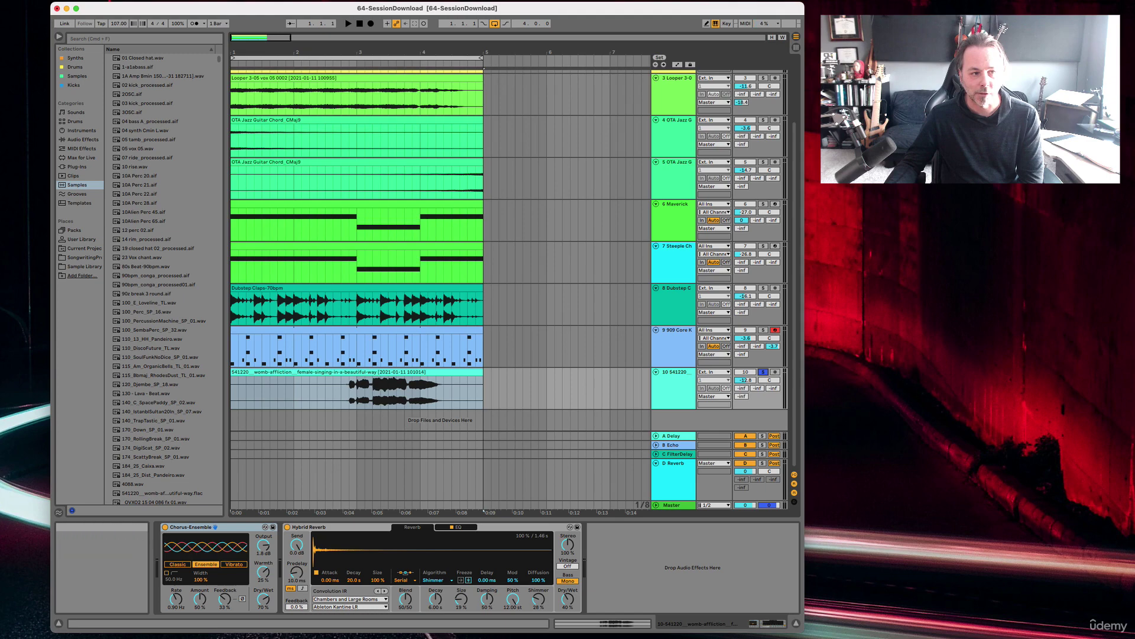
# Step: Export the soloed vocal through the Master as a four-bar WAV file named VOX in the Stems folder
pyautogui.click(57, 185)
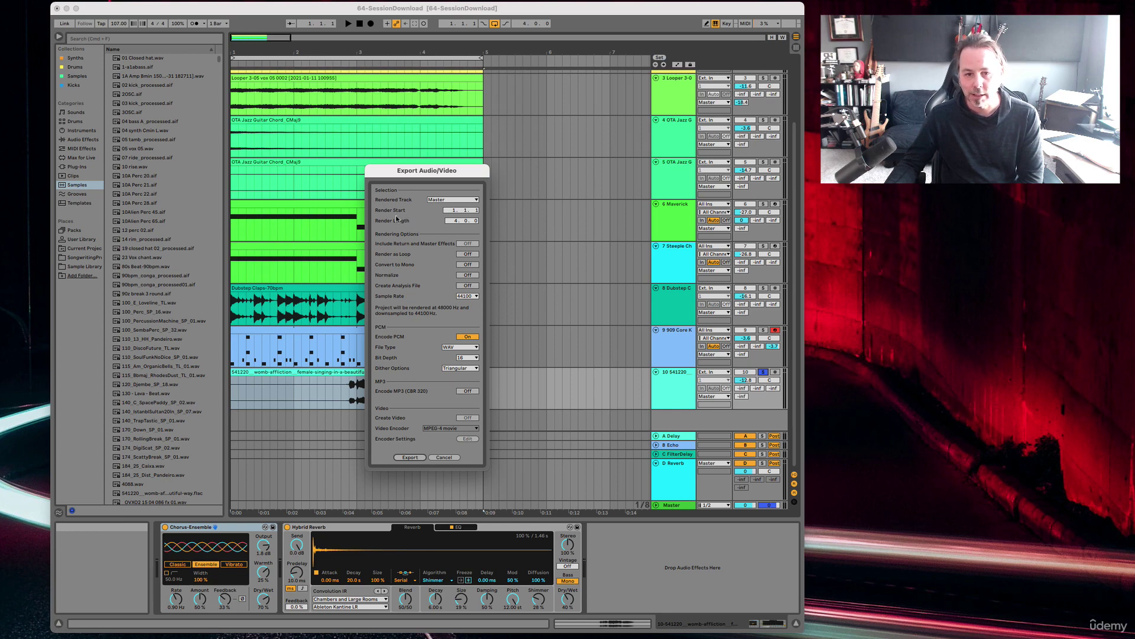
pyautogui.click(458, 200)
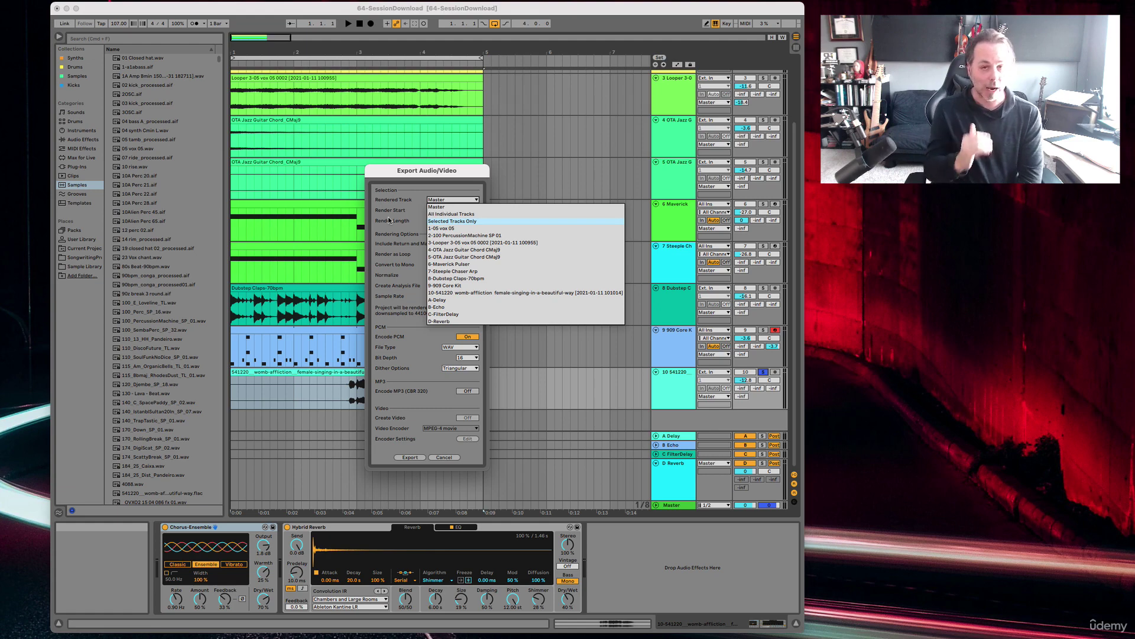
pyautogui.click(453, 208)
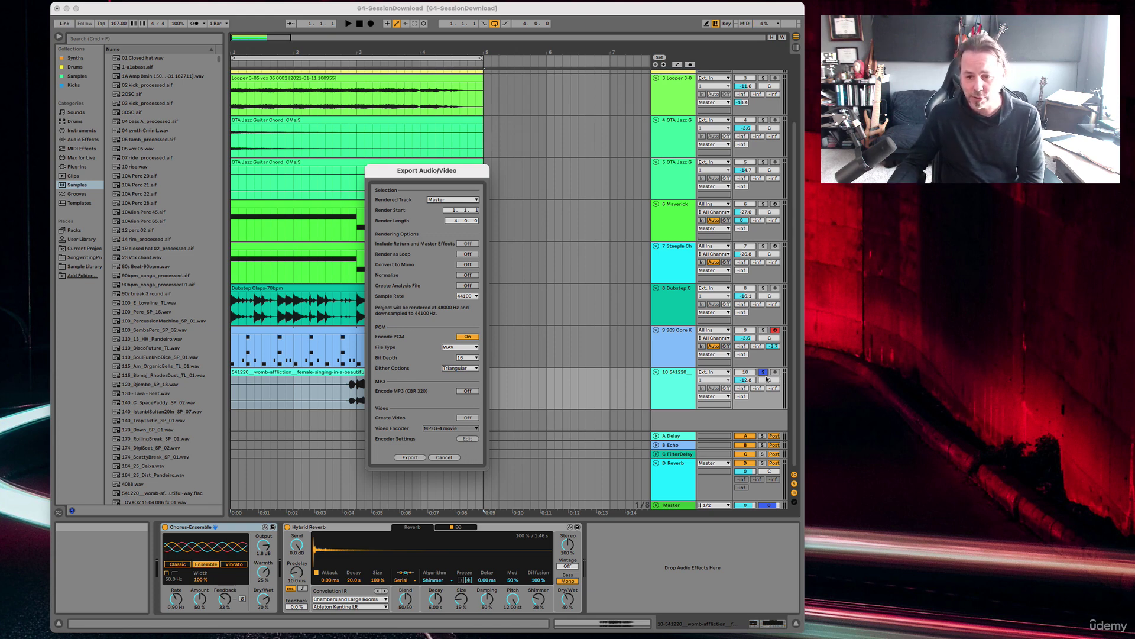
pyautogui.click(410, 459)
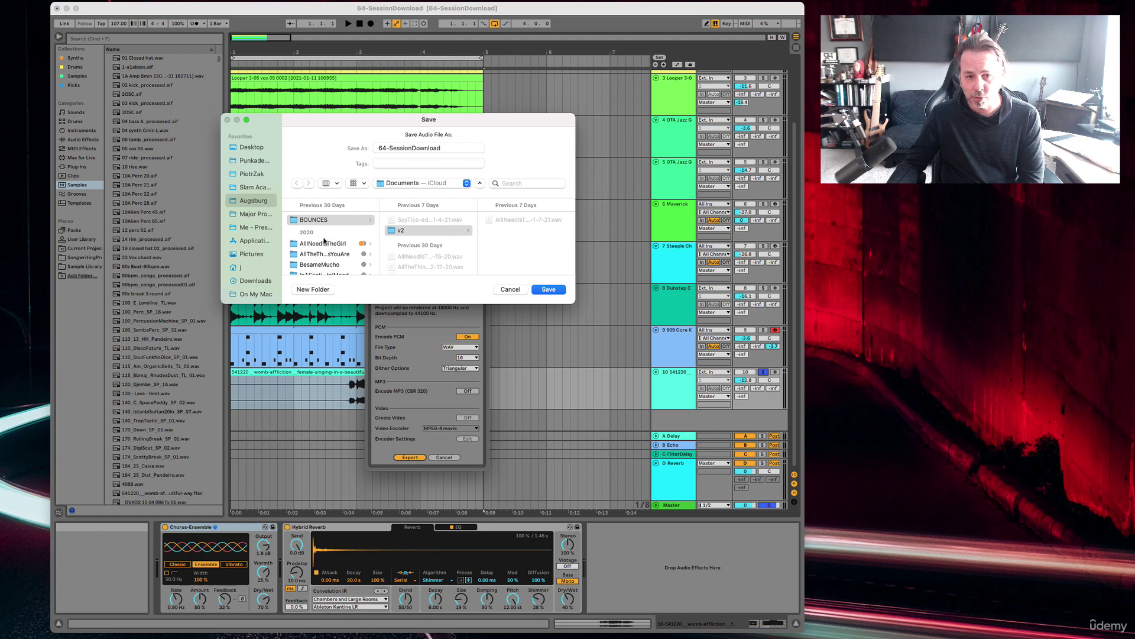
pyautogui.click(254, 160)
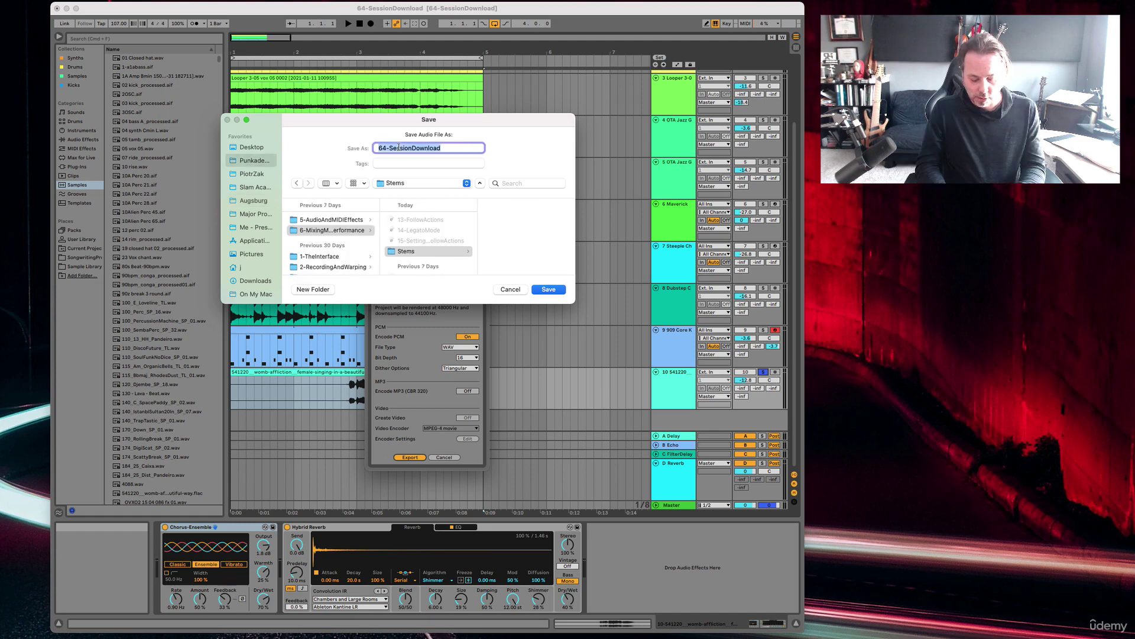
pyautogui.write('VOX')
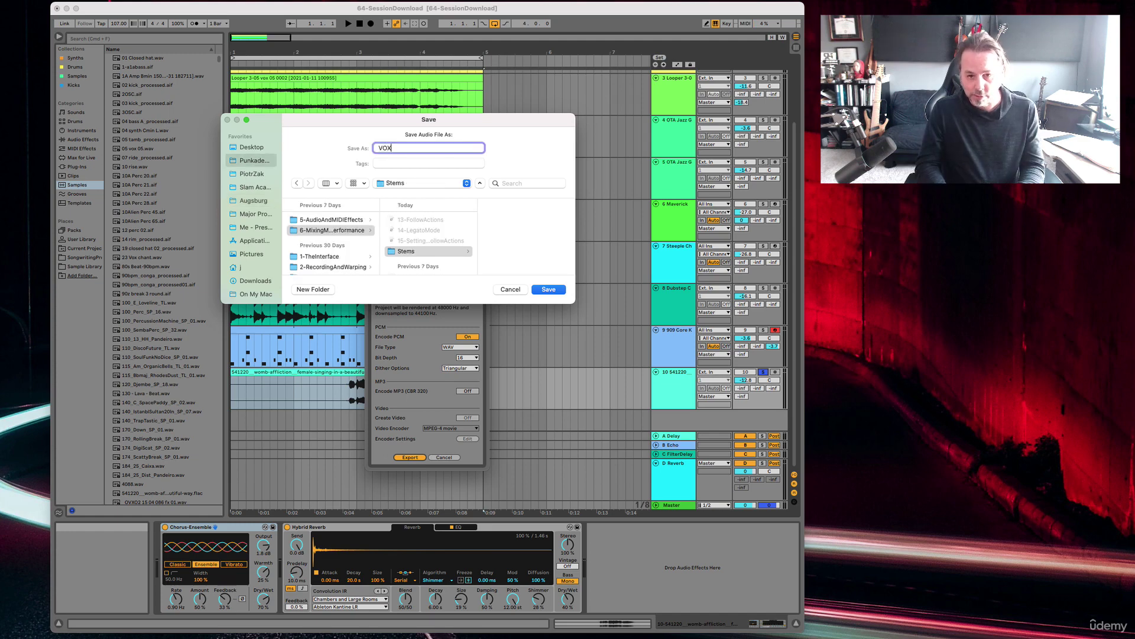
pyautogui.press('Return')
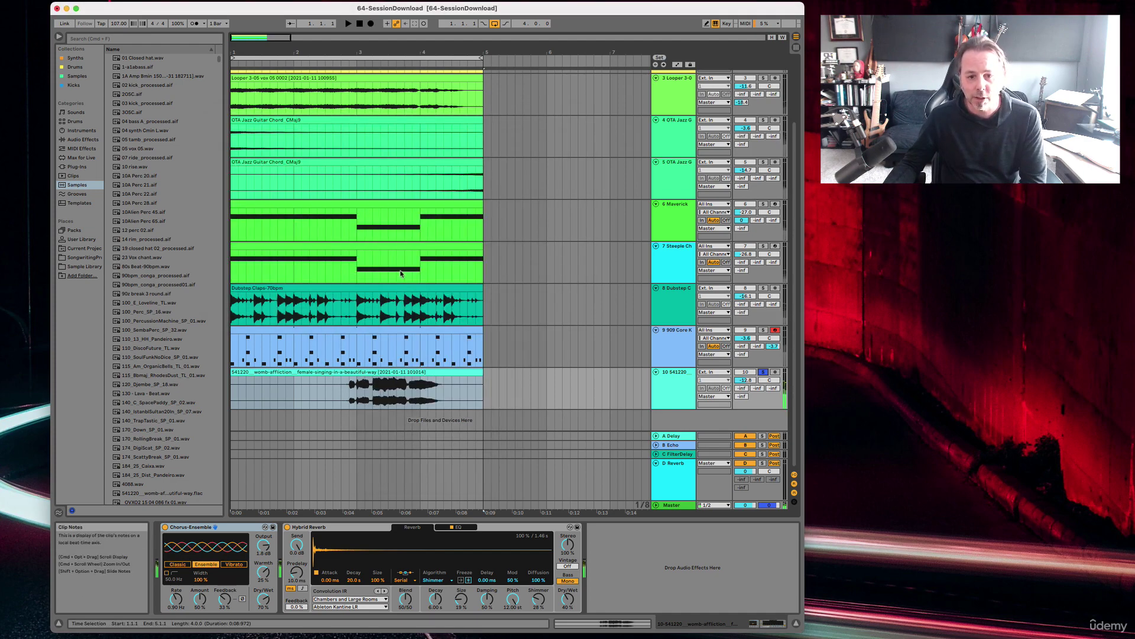
# Step: Solo the 909 Core Kit drum track in place of the vocal and play it back
pyautogui.click(379, 331)
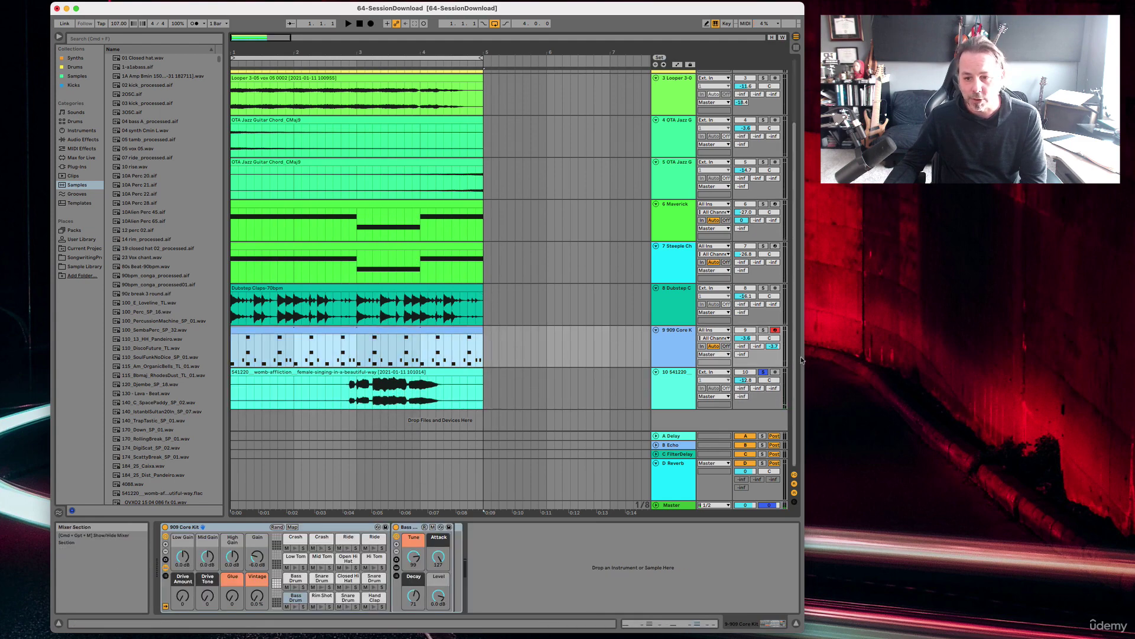
pyautogui.click(763, 331)
pyautogui.press('space')
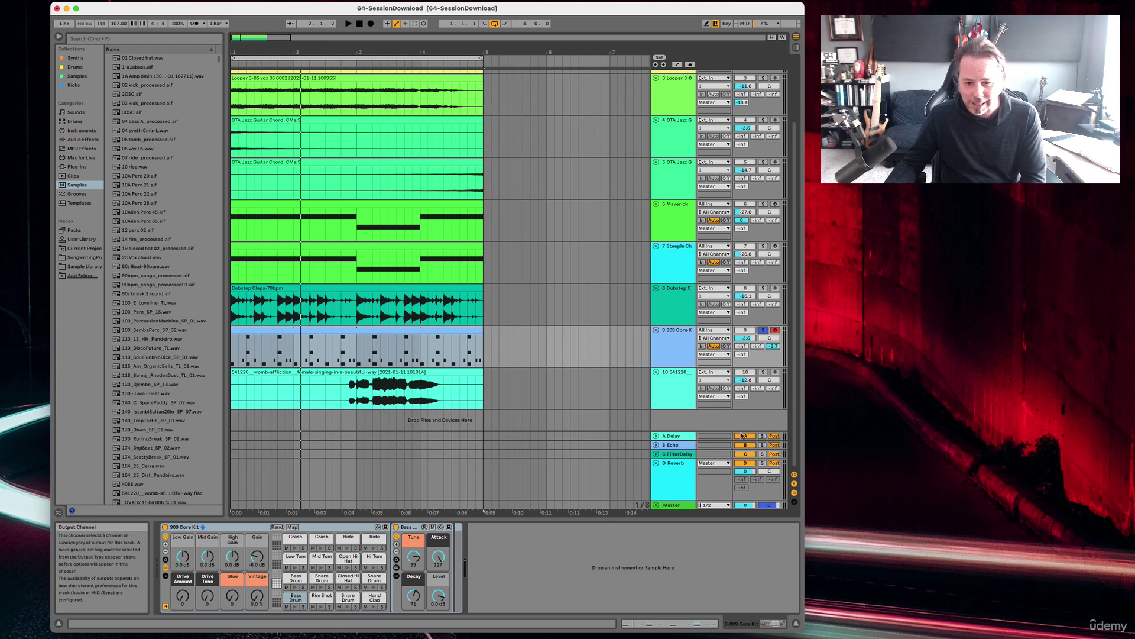
# Step: Try soloing the Delay, Echo and FilterDelay return tracks during drum playback, clear those solos and stop playback
pyautogui.click(763, 436)
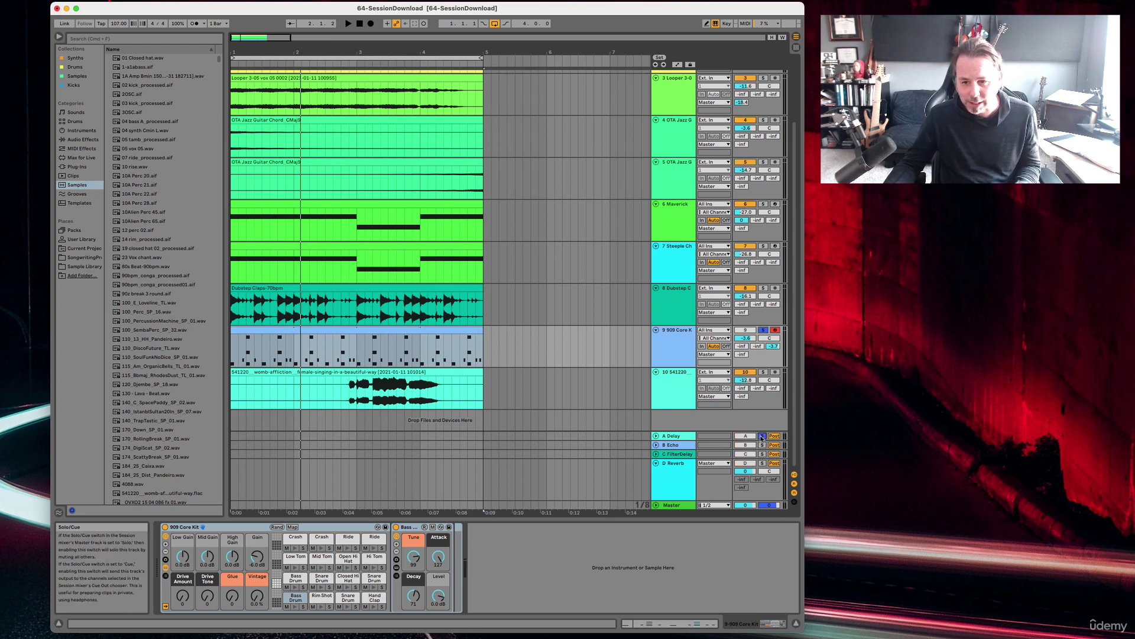
pyautogui.press('space')
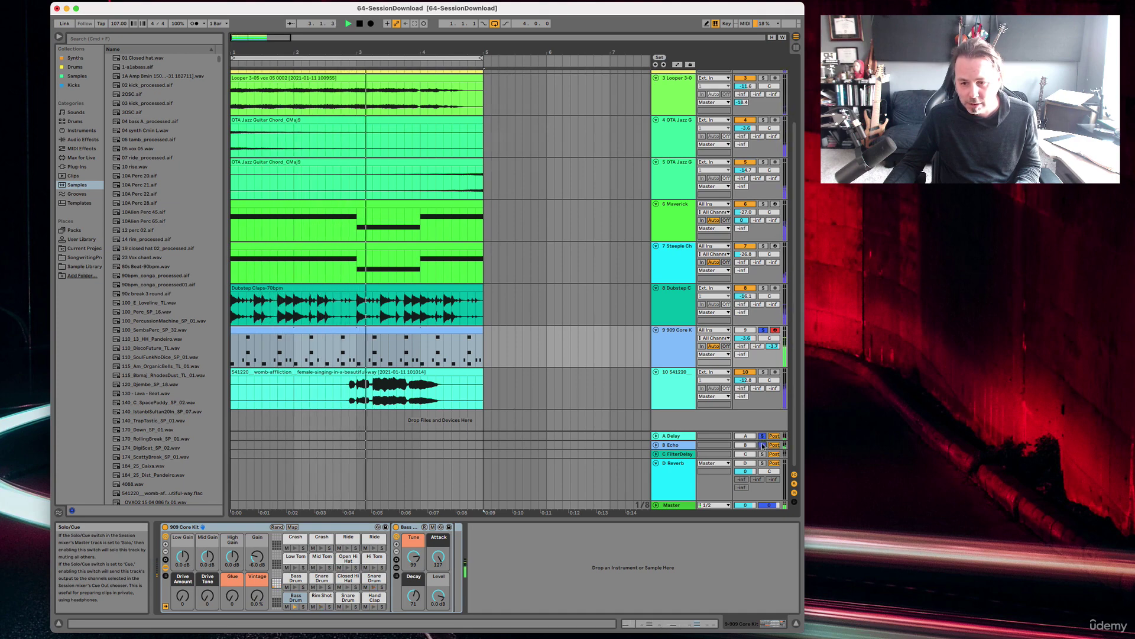
pyautogui.click(762, 445)
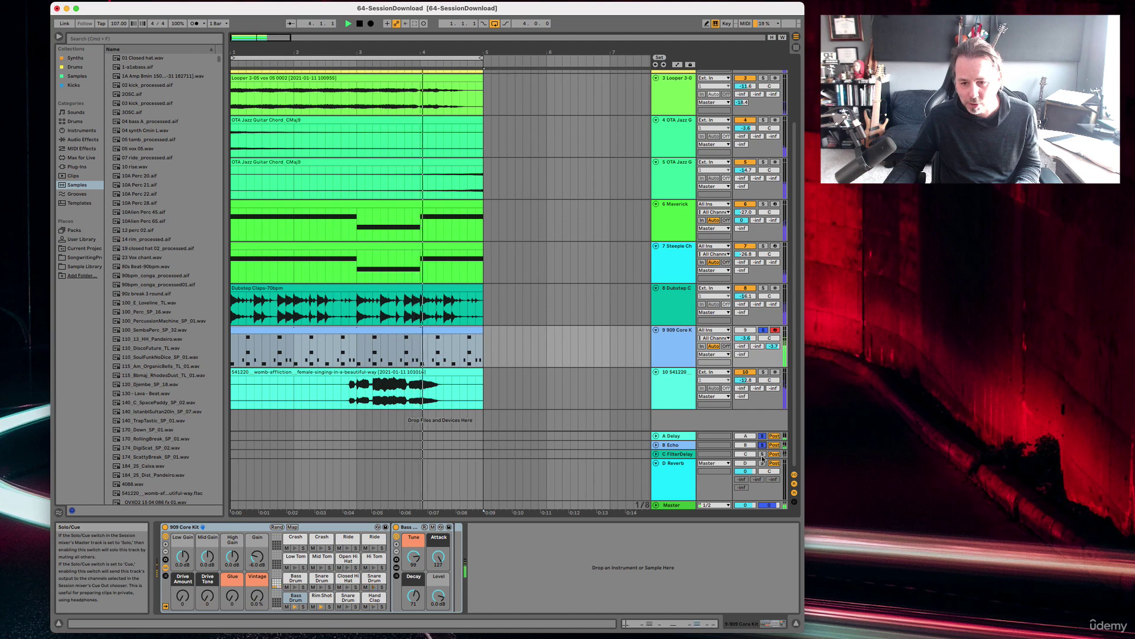
pyautogui.click(762, 454)
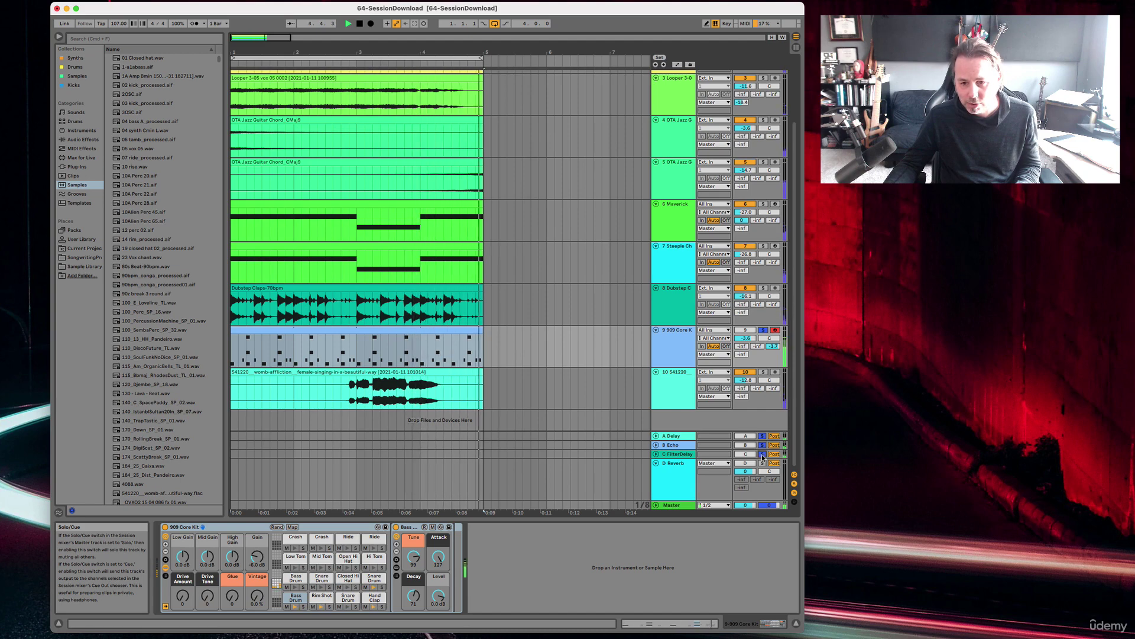
pyautogui.click(762, 436)
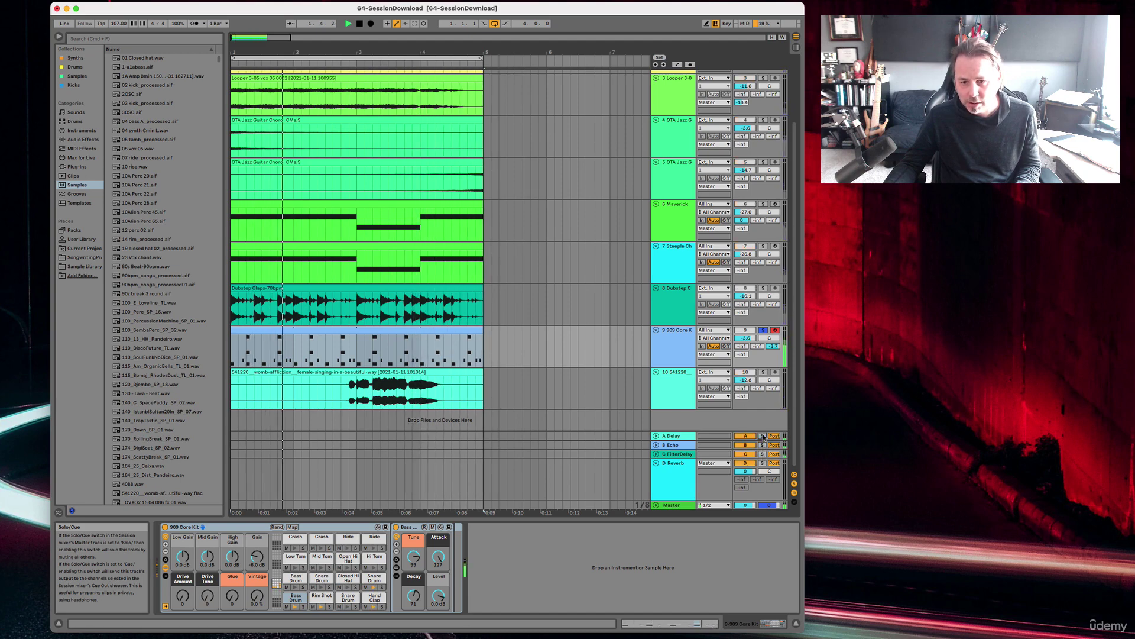
pyautogui.press('space')
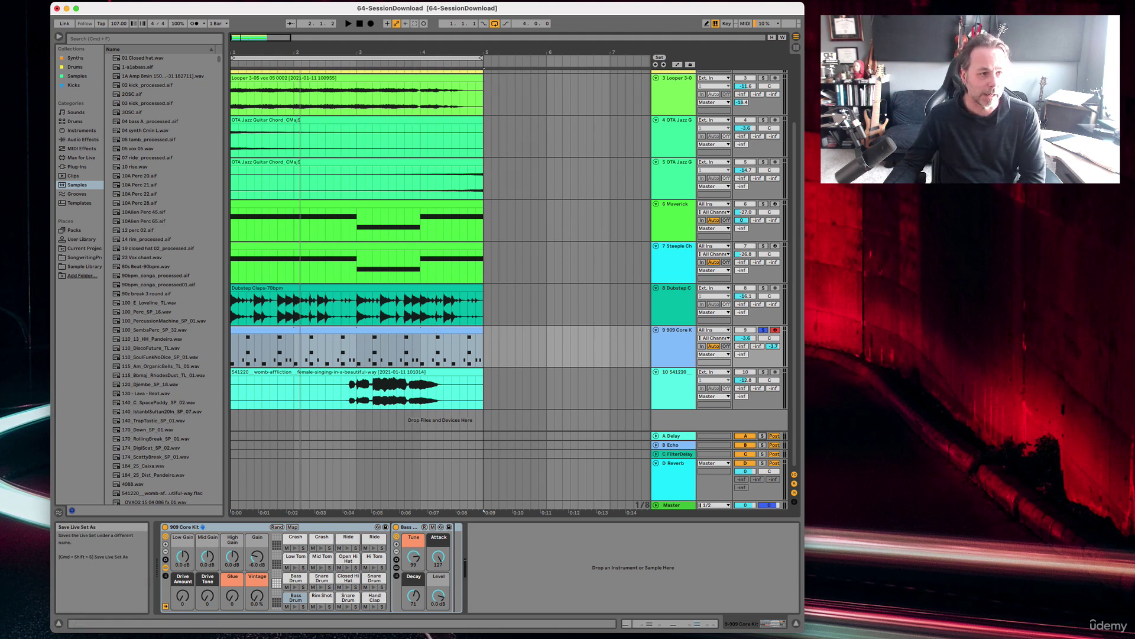
# Step: Export the soloed drum track through the Master as a four-bar WAV file named DRUMS in the Stems folder
pyautogui.press('super+shift+r')
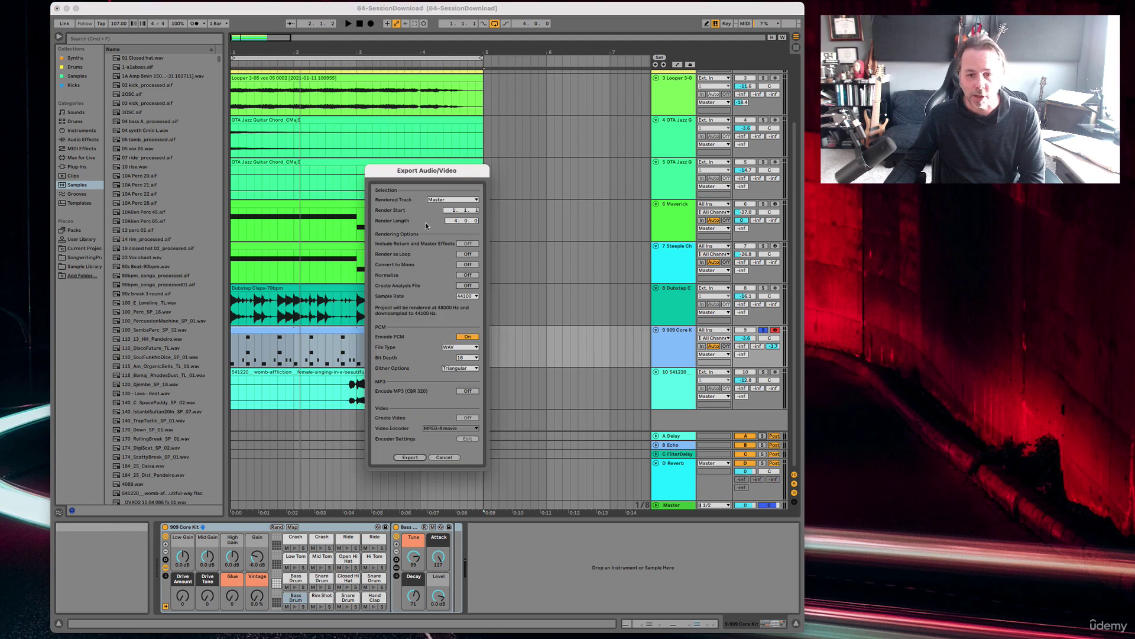
pyautogui.click(408, 457)
pyautogui.write('DRUMS')
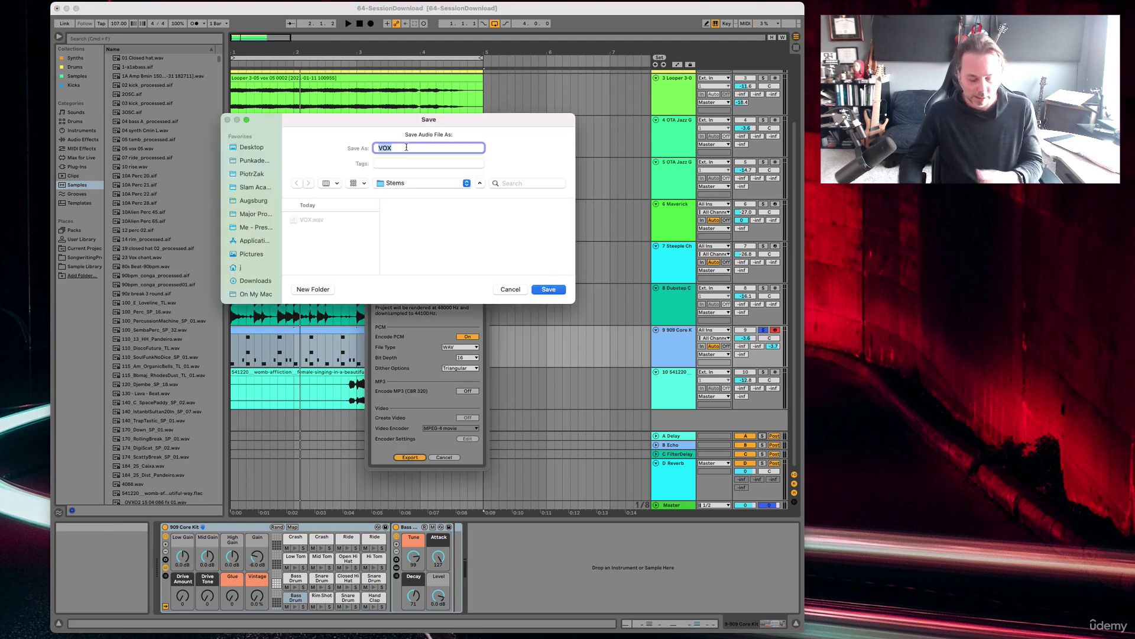
pyautogui.press('Return')
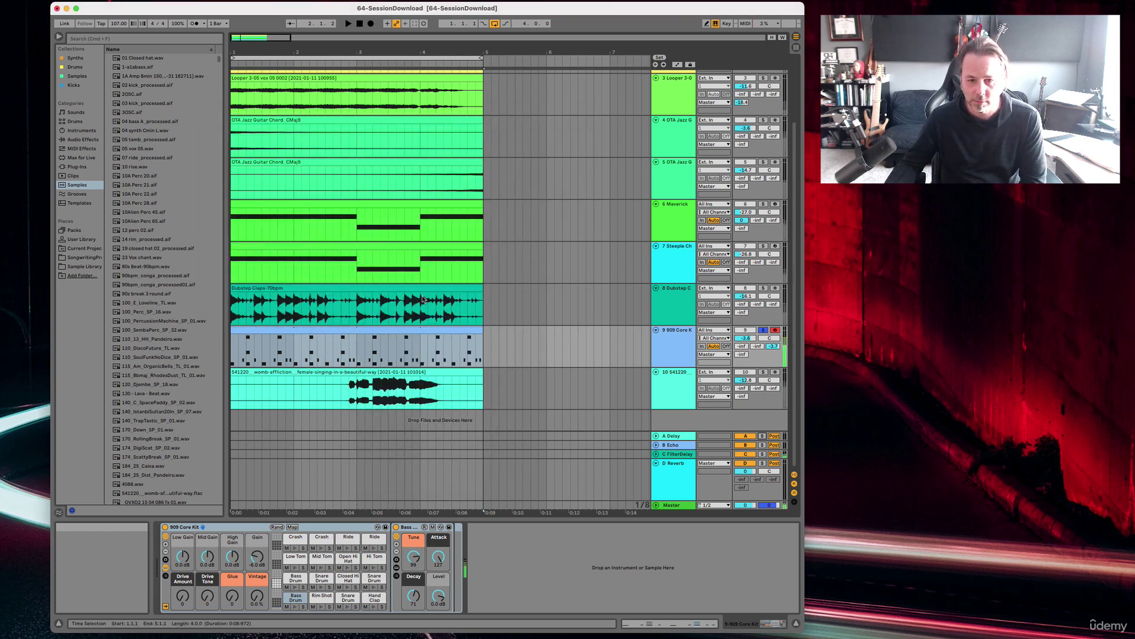
# Step: Audition tracks 8, 7, 6 and 5 by soloing each one alone and playing a short passage
pyautogui.click(763, 288)
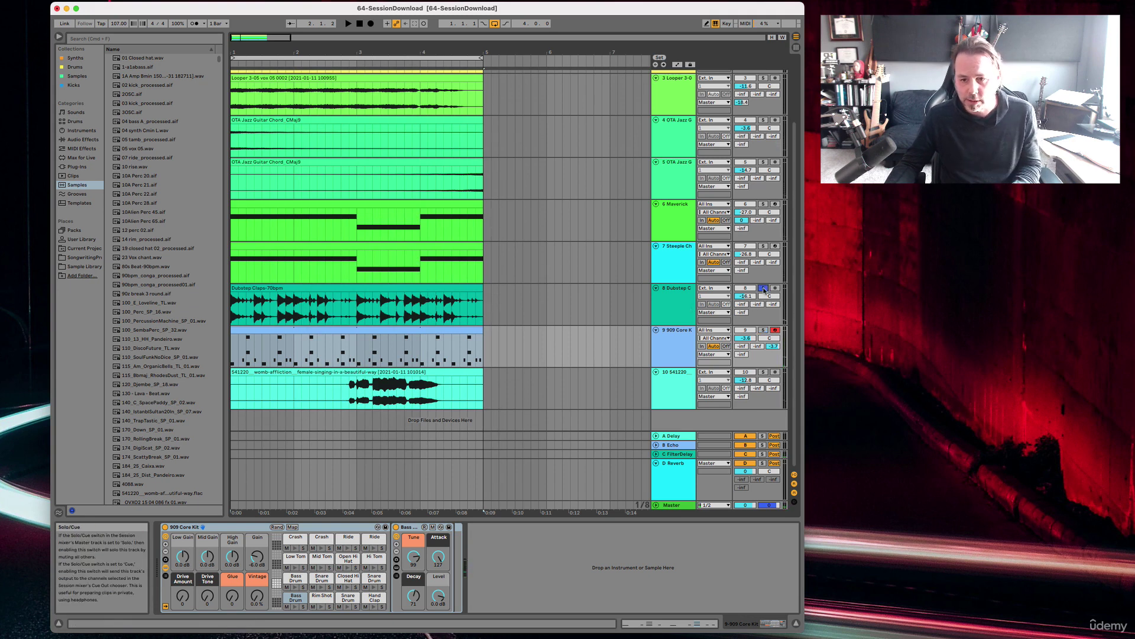
pyautogui.press('space')
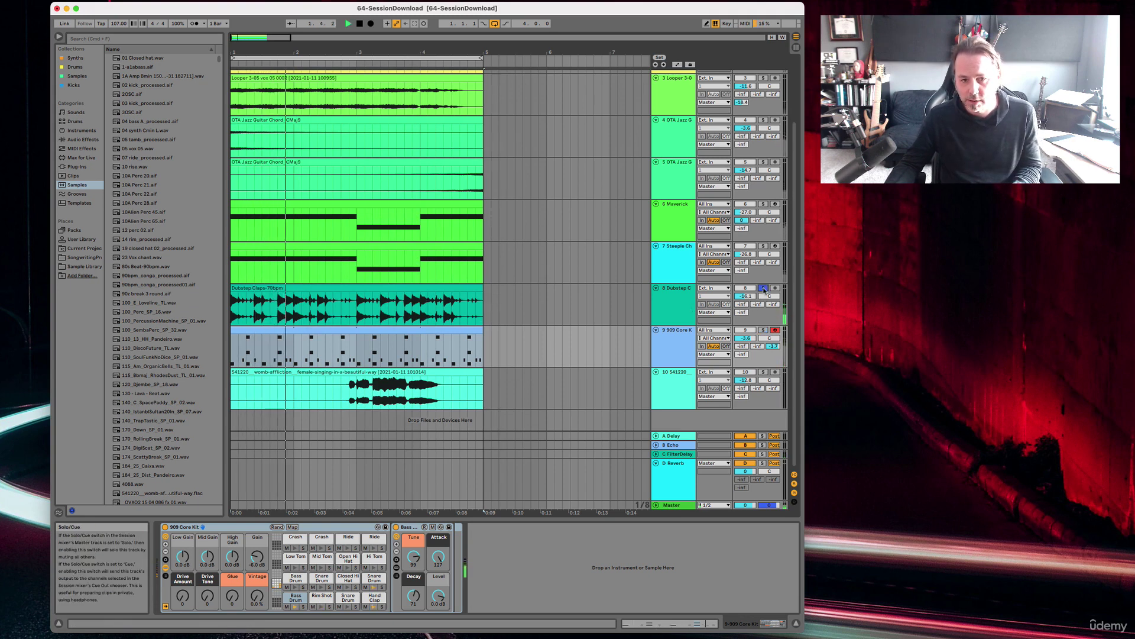
pyautogui.click(763, 246)
pyautogui.press('space')
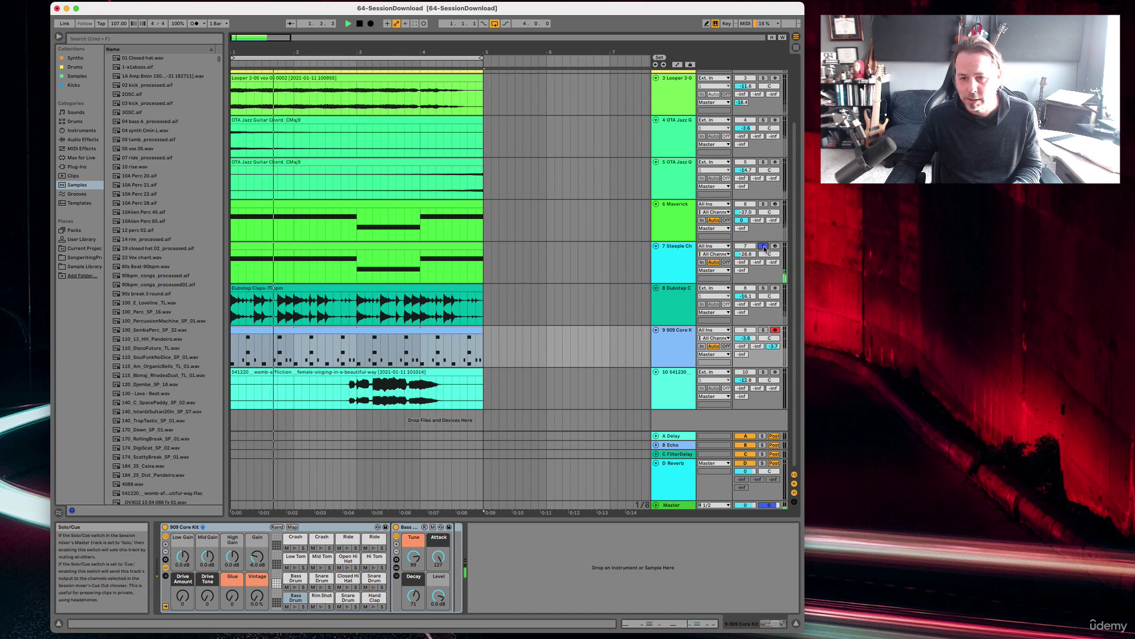
pyautogui.click(763, 204)
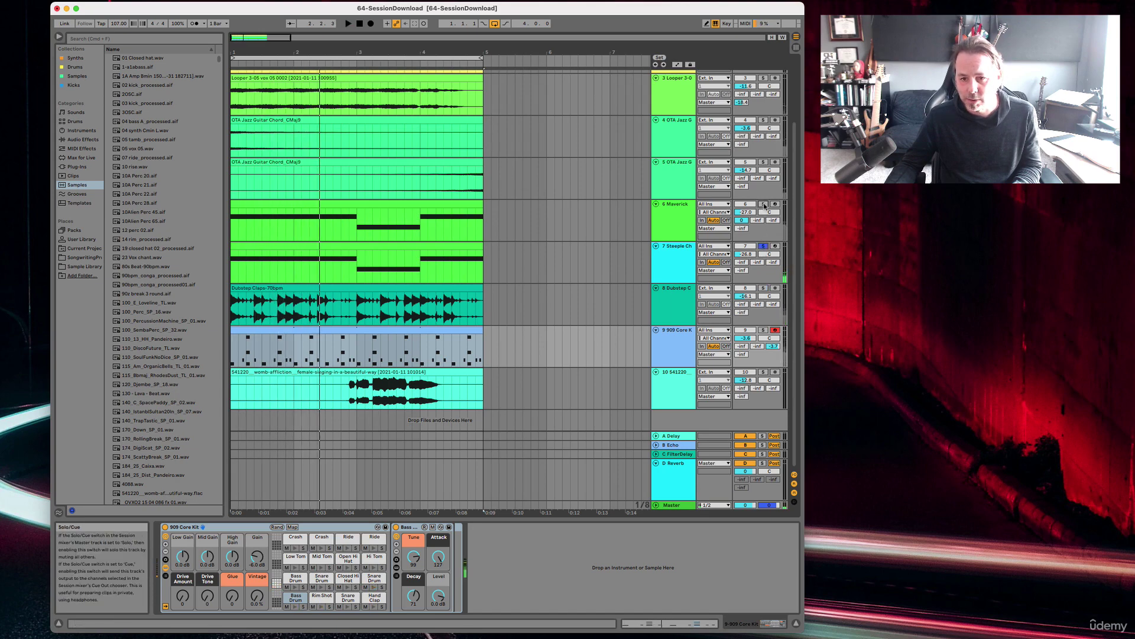
pyautogui.press('space')
pyautogui.press('space')
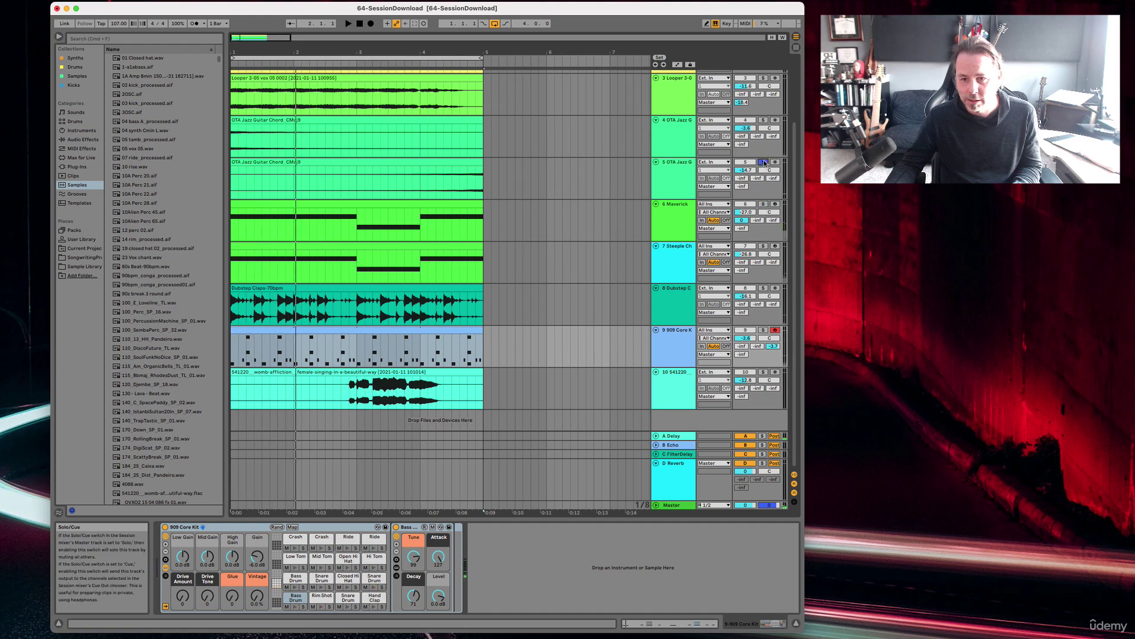
pyautogui.press('space')
pyautogui.press('space')
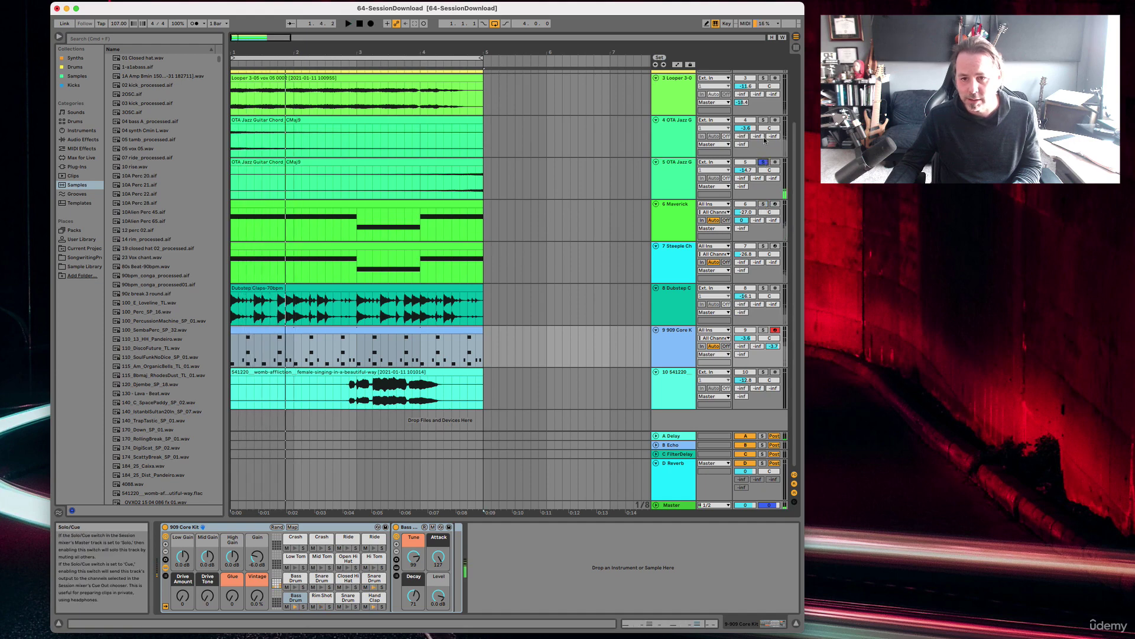
# Step: Audition tracks 4, 3, 2 and 1 by soloing each one alone and playing a short passage
pyautogui.click(763, 120)
pyautogui.press('space')
pyautogui.press('space')
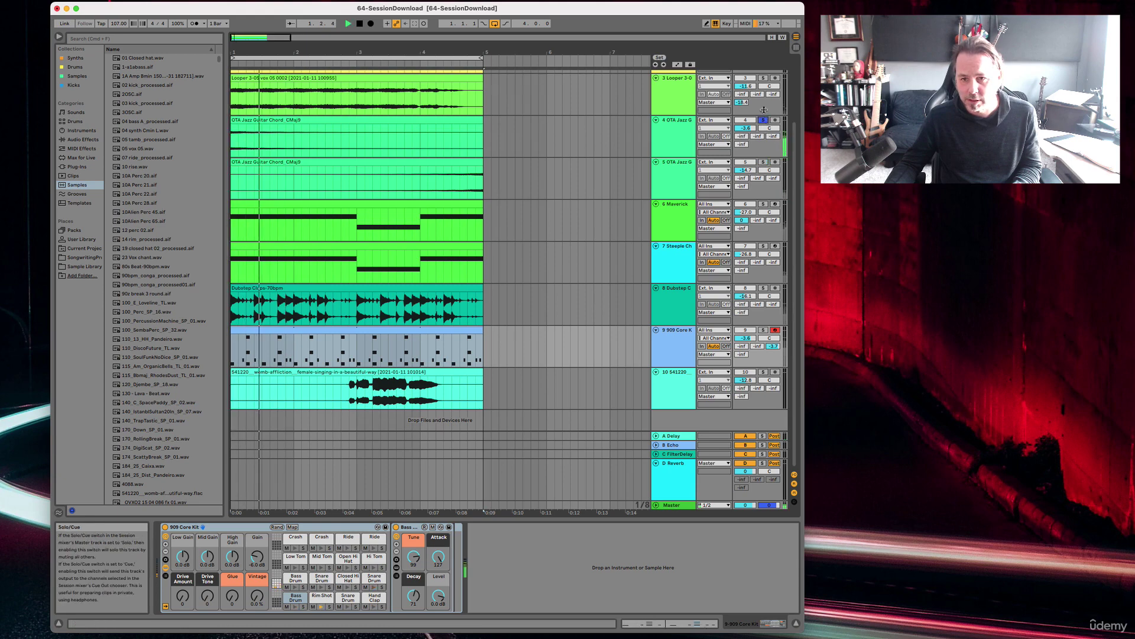
pyautogui.click(763, 78)
pyautogui.scroll(3, 762, 118)
pyautogui.press('space')
pyautogui.press('space')
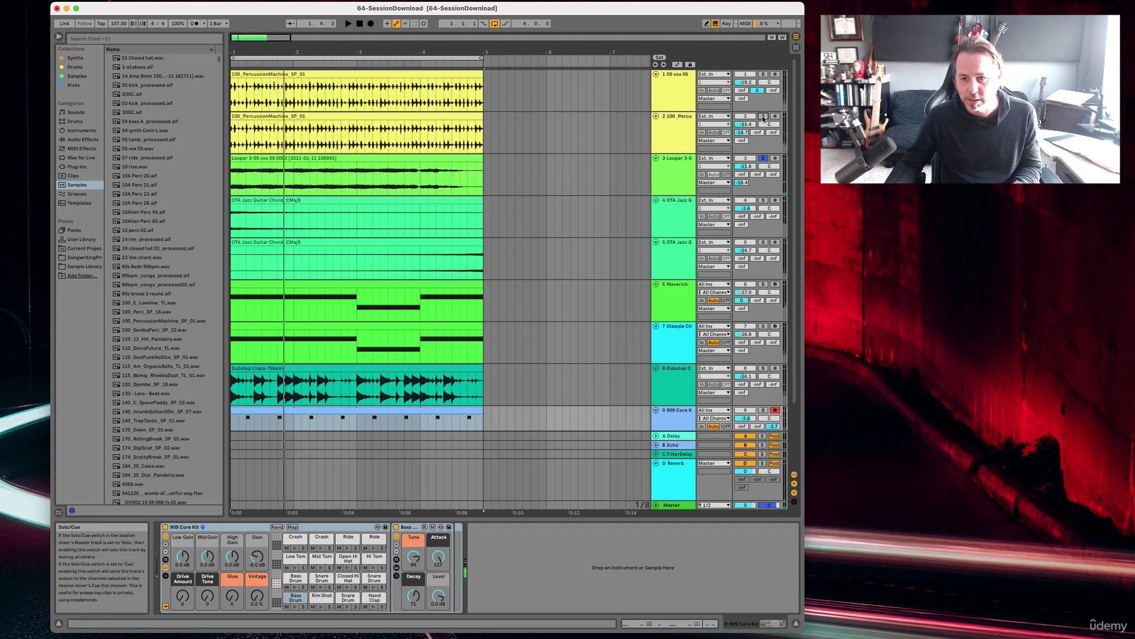
pyautogui.click(763, 118)
pyautogui.press('space')
pyautogui.press('space')
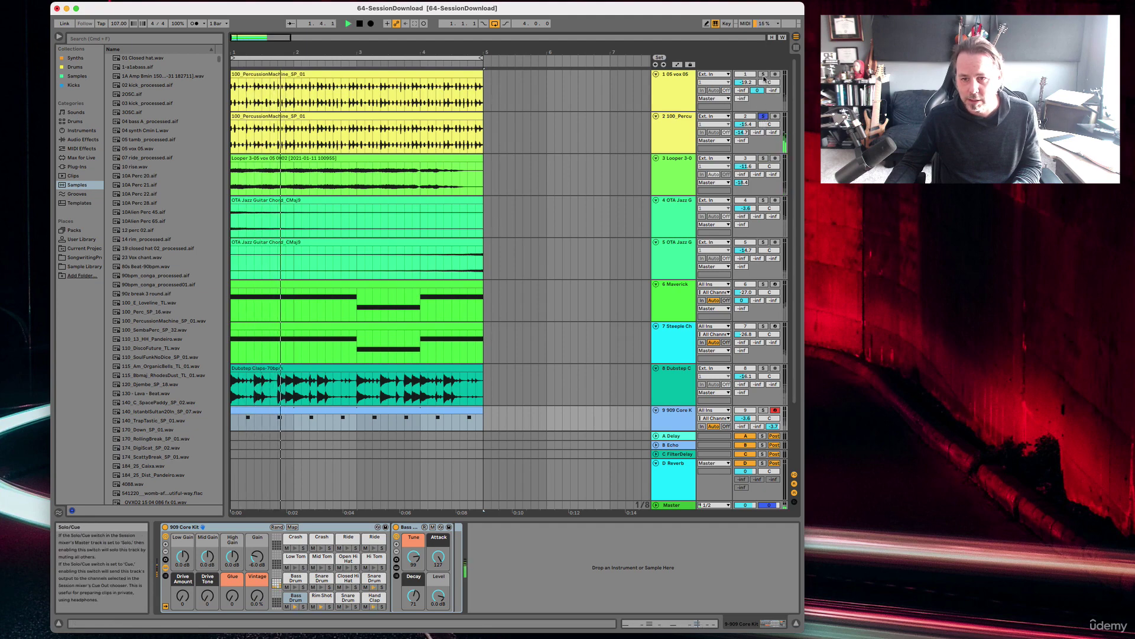
pyautogui.click(764, 75)
pyautogui.press('space')
pyautogui.press('space')
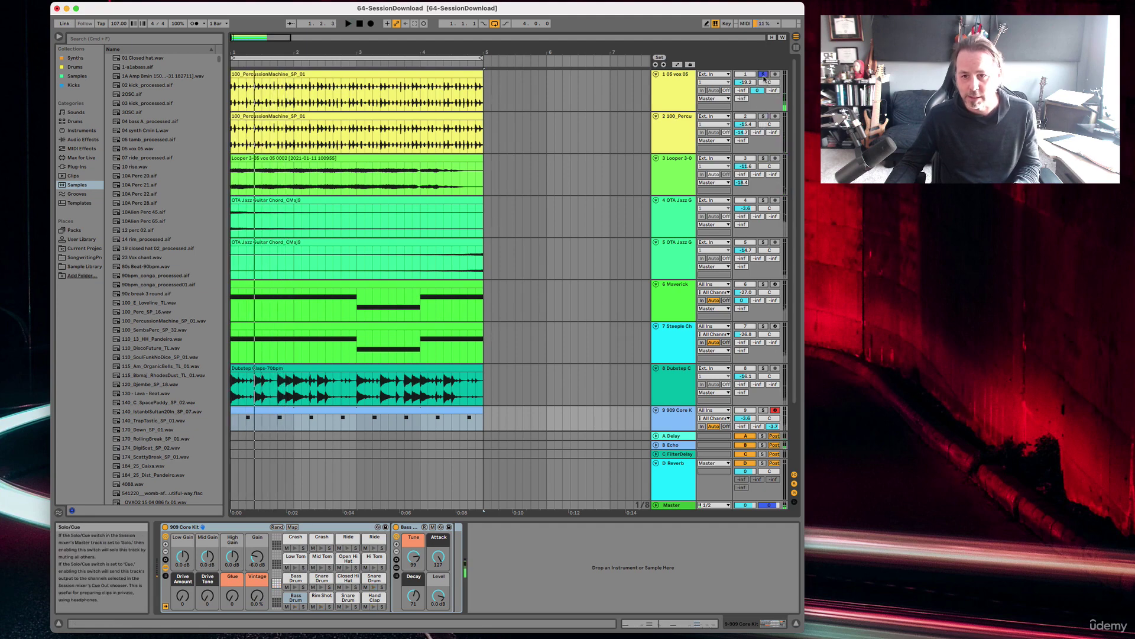
# Step: Solo the Dubstep claps track together with percussion tracks 1 and 2, and play the group back
pyautogui.scroll(-3, 763, 164)
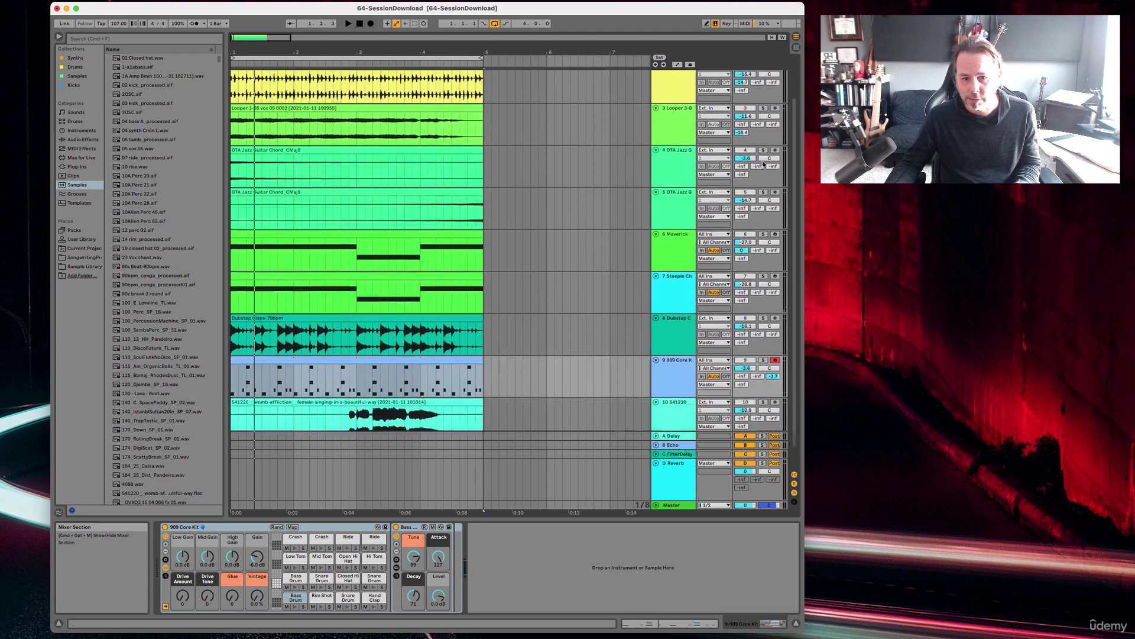
pyautogui.click(764, 308)
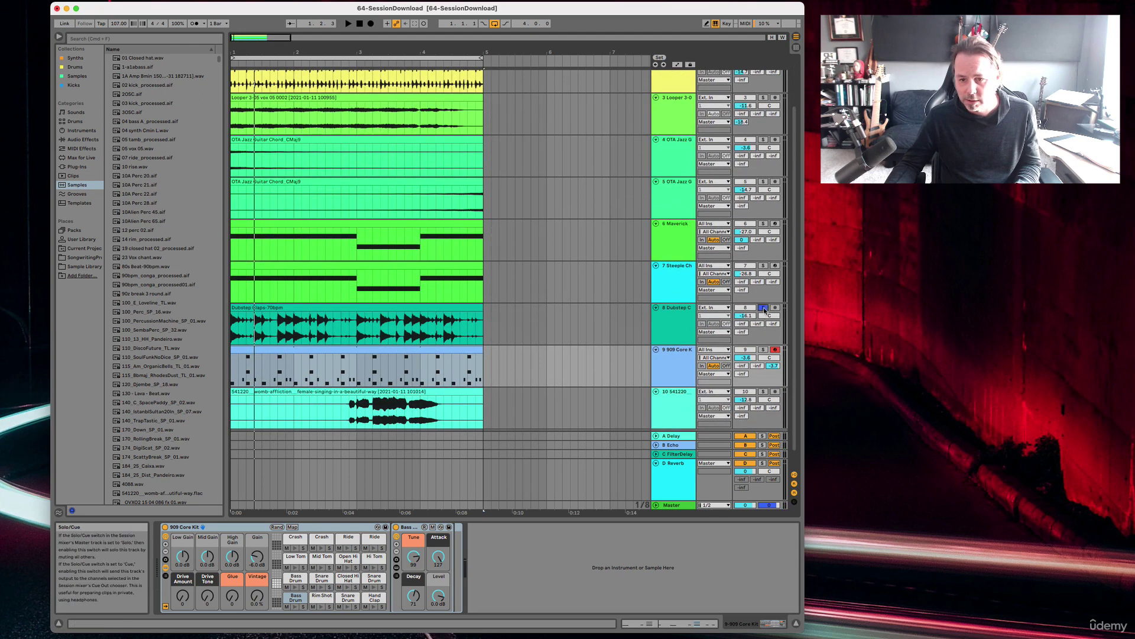
pyautogui.press('space')
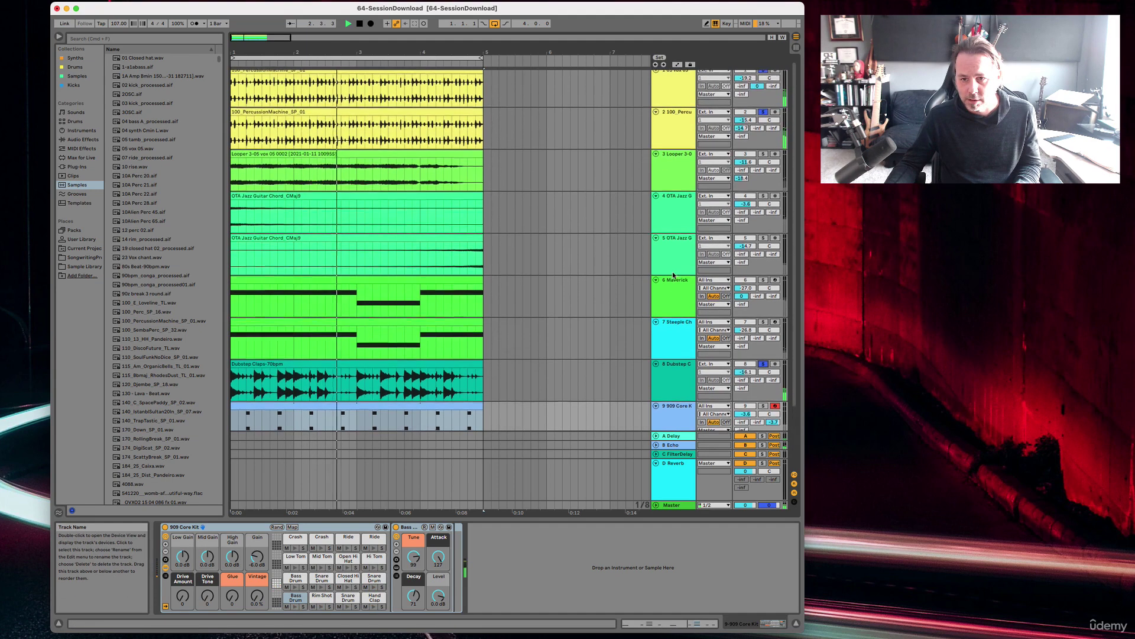
pyautogui.scroll(-1, 672, 272)
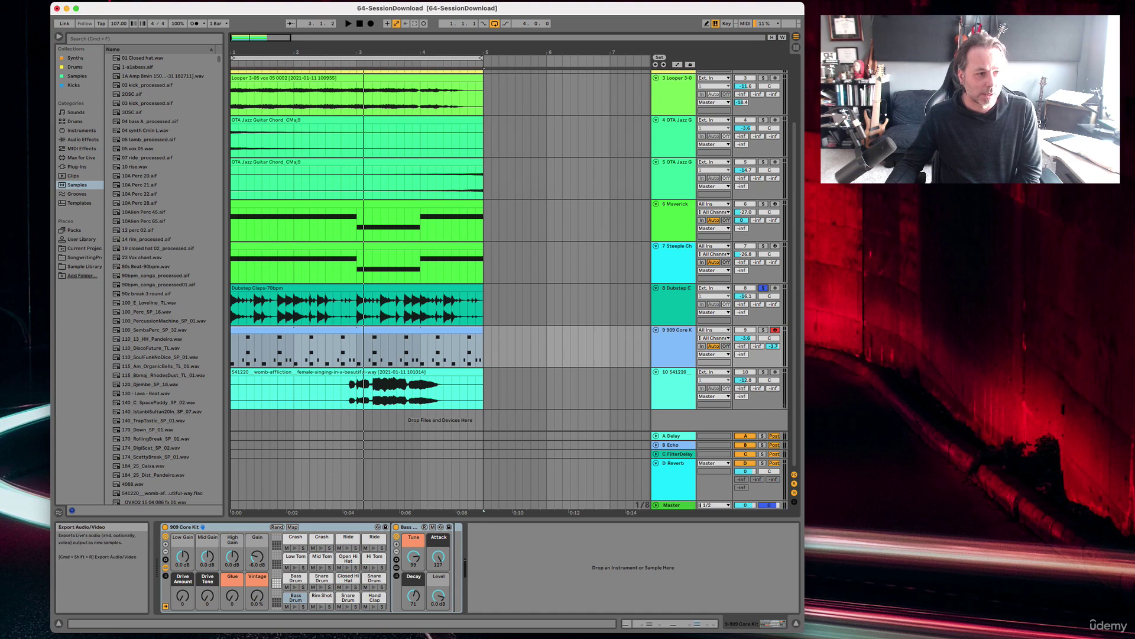
# Step: Export the soloed claps and percussion group through the Master as a four-bar WAV file named CLICKY in the Stems folder
pyautogui.press('super+shift+r')
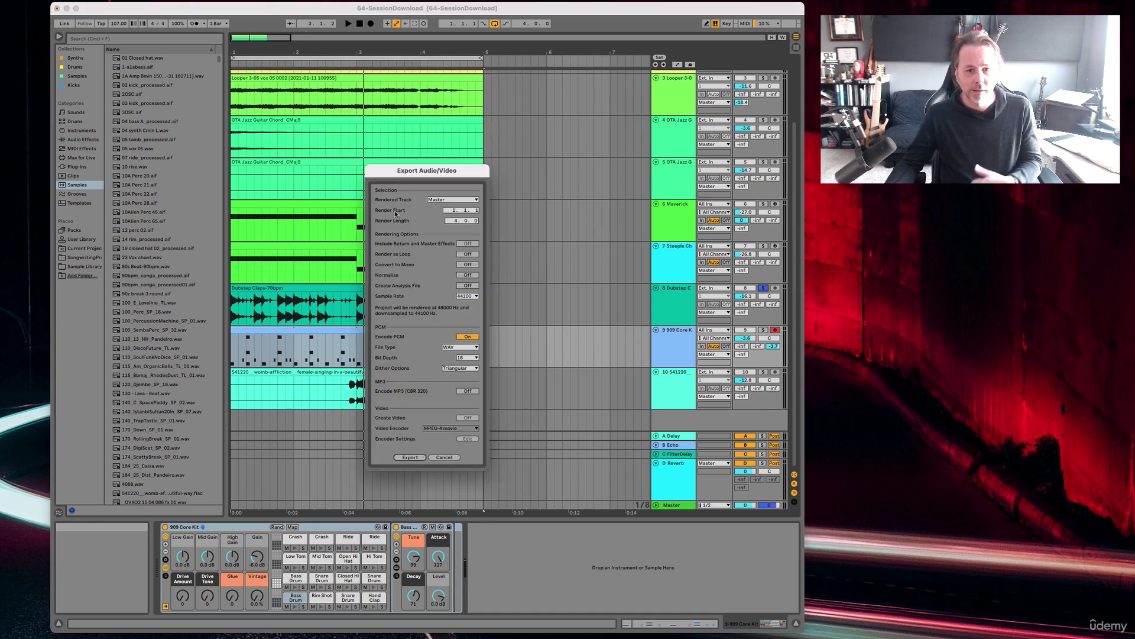
pyautogui.press('Return')
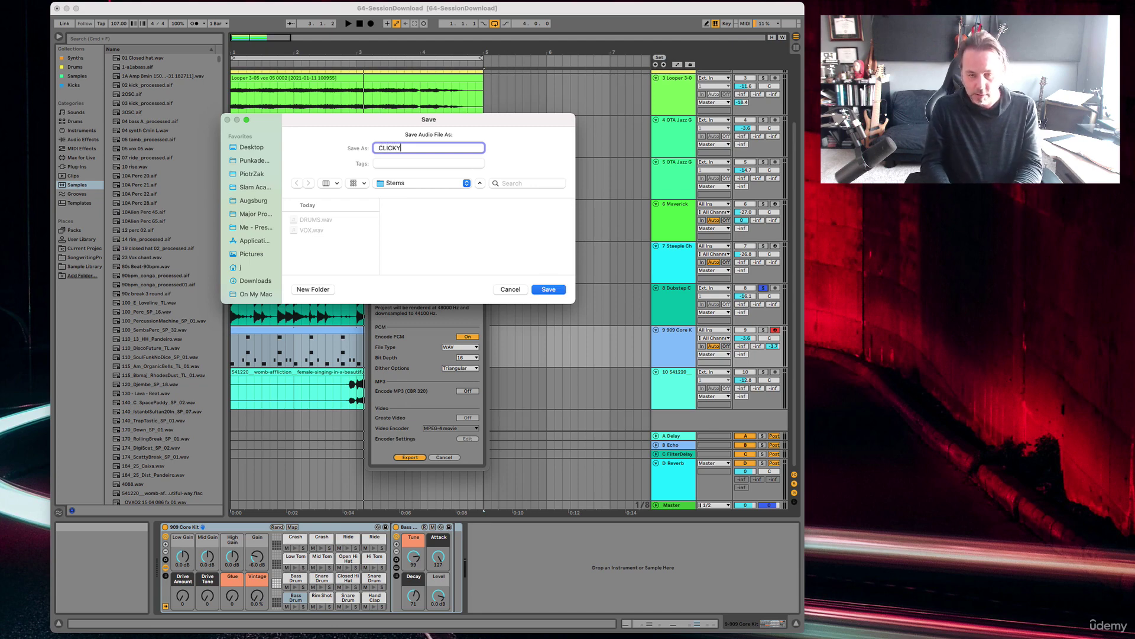
pyautogui.write('CLICKY')
pyautogui.press('Return')
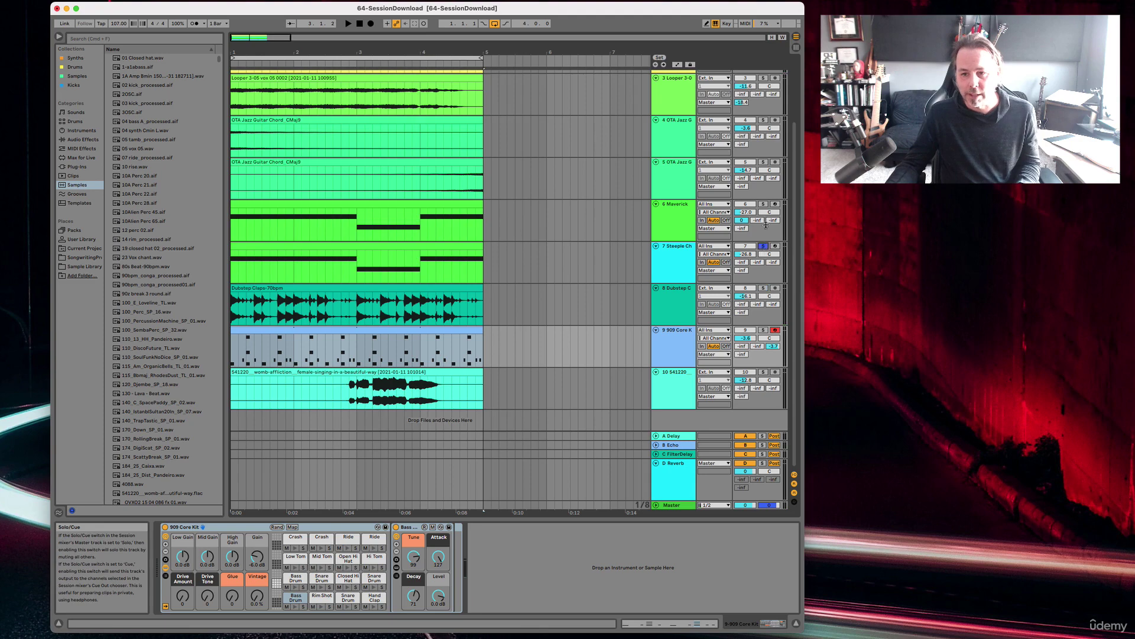
# Step: Solo tracks 3 through 7 together in place of the claps and percussion, and play the group back
pyautogui.click(763, 204)
pyautogui.click(763, 162)
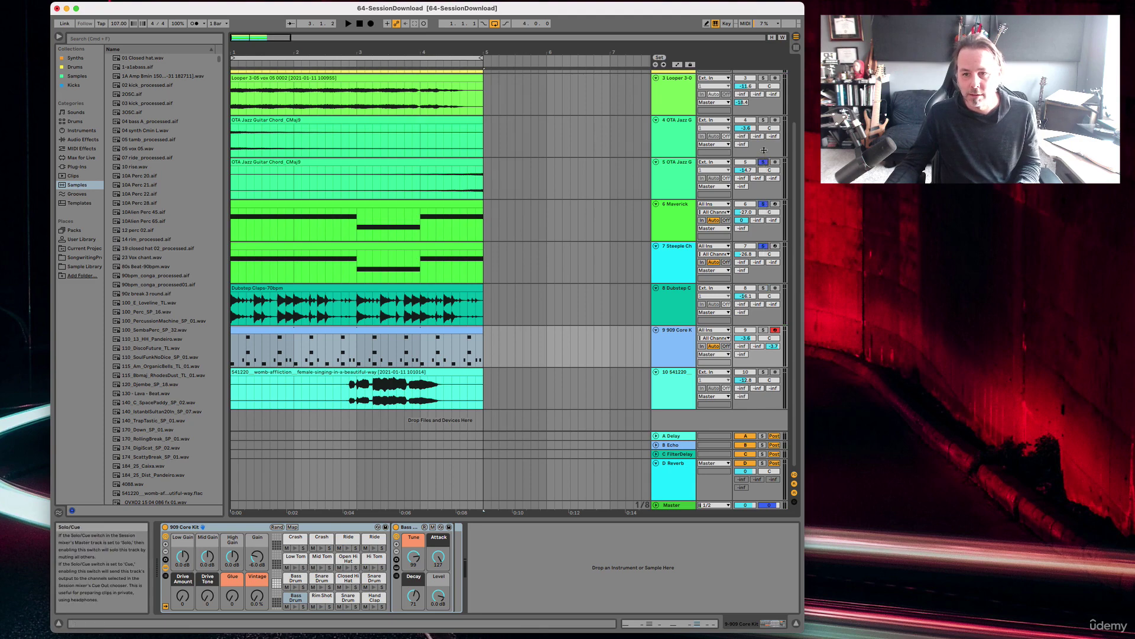
pyautogui.click(763, 120)
pyautogui.scroll(3, 764, 154)
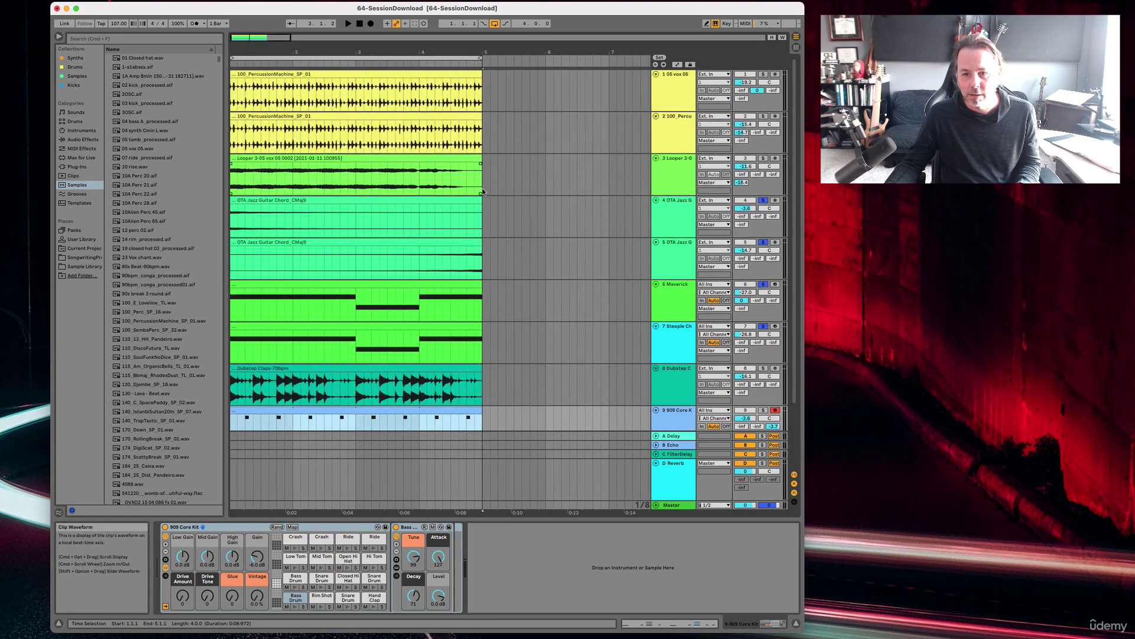
pyautogui.click(763, 158)
pyautogui.press('space')
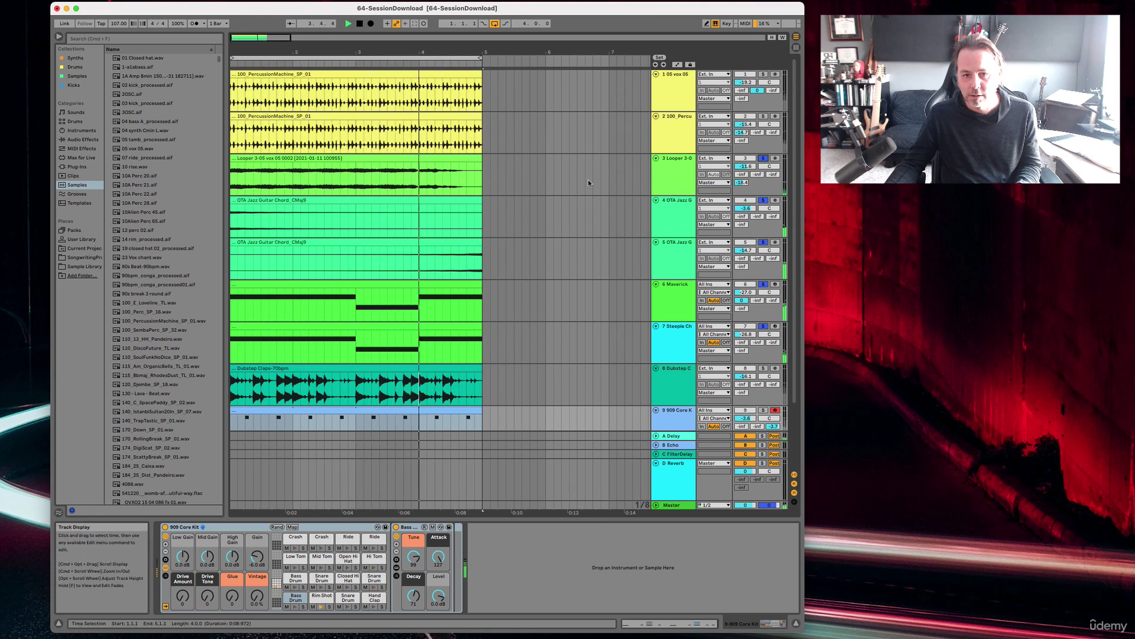
pyautogui.press('space')
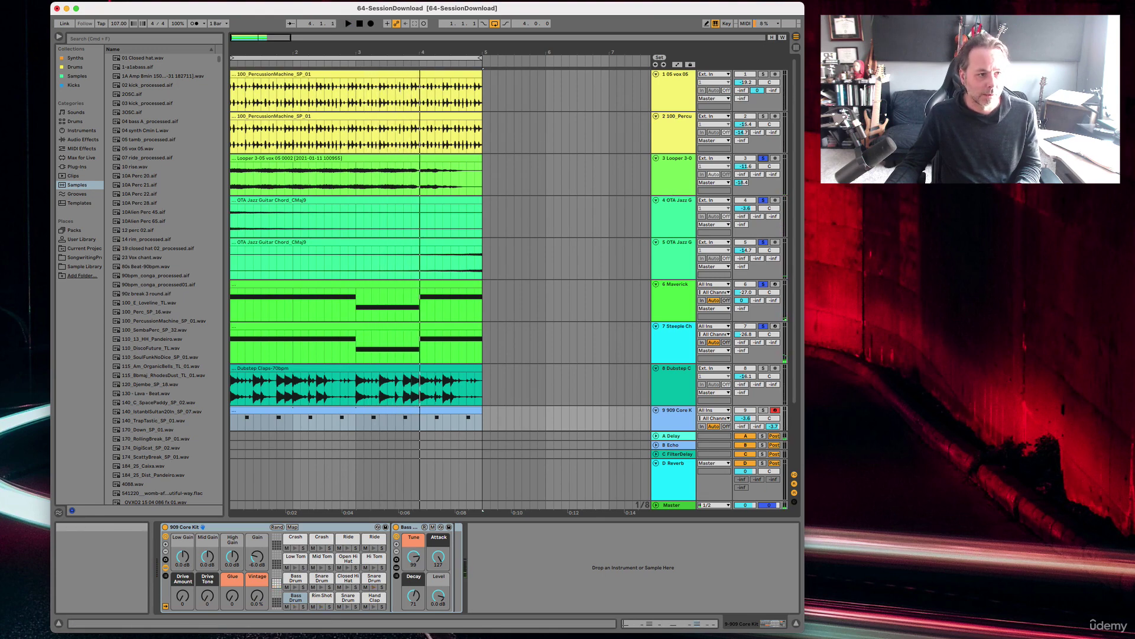
# Step: Export soloed tracks 3 through 7 through the Master as a four-bar WAV file named AMBIENCE in the Stems folder
pyautogui.press('super+shift+r')
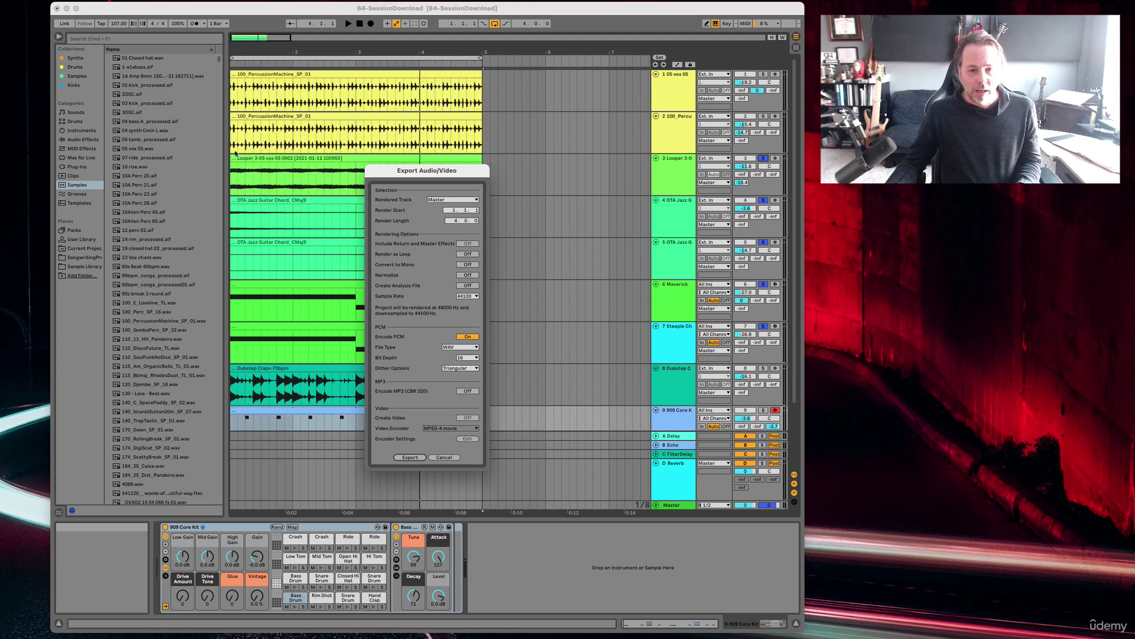
pyautogui.click(409, 457)
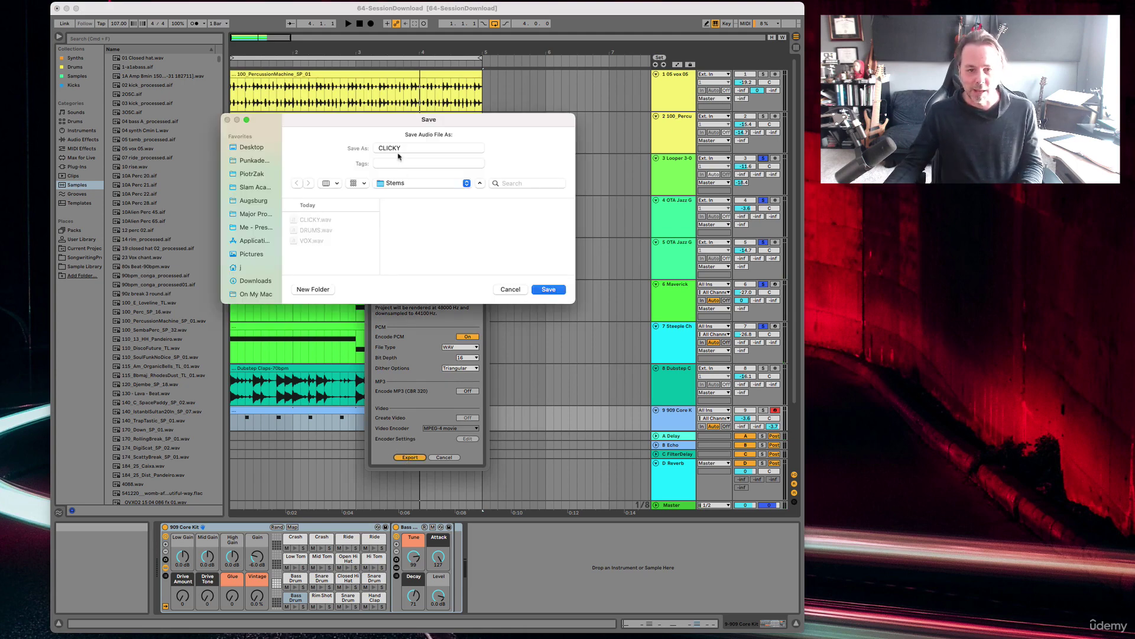
pyautogui.write('AMBIENCE')
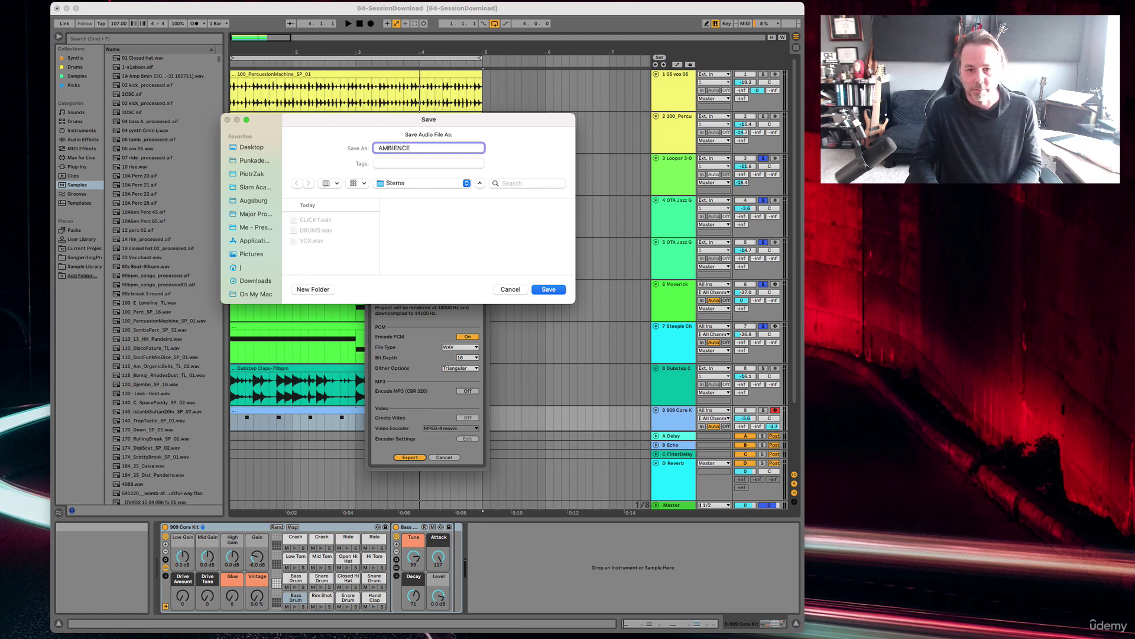
pyautogui.press('Return')
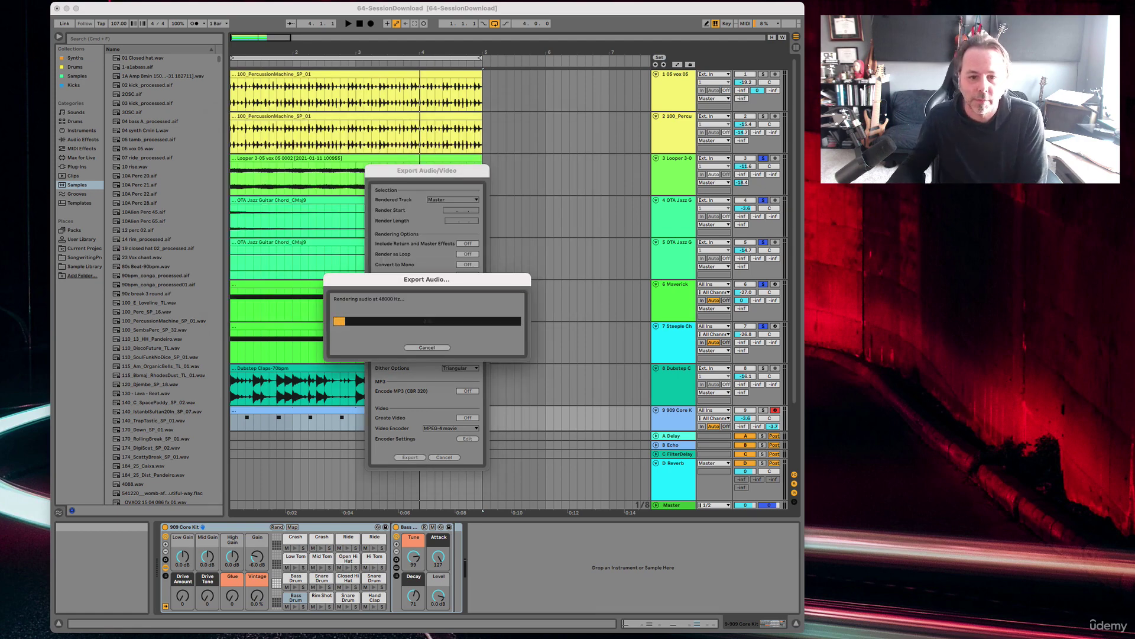